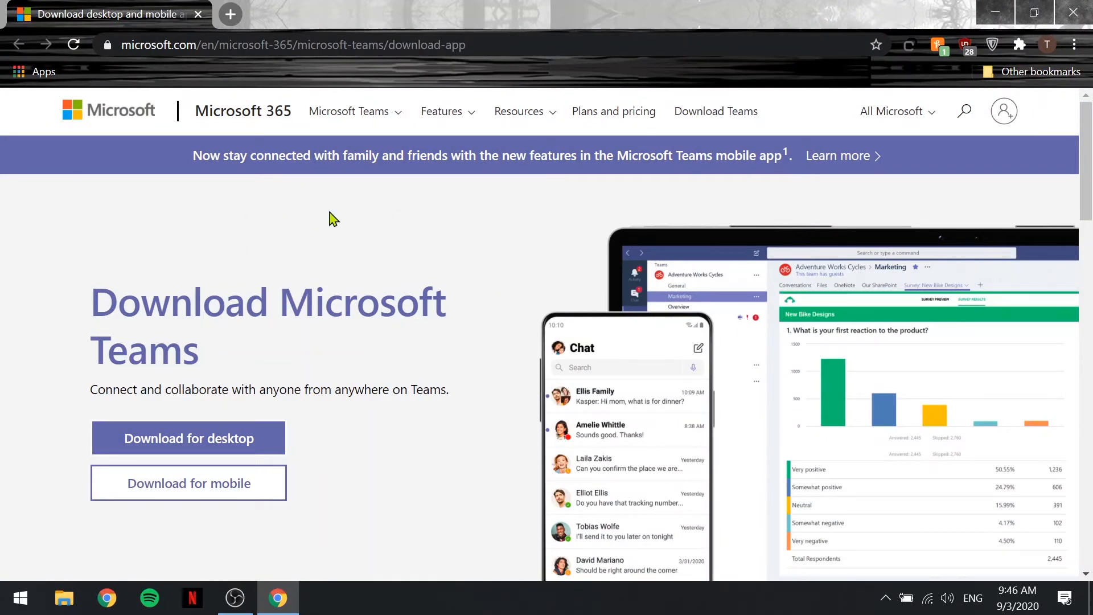
Download the Teams for work desktop app from the Microsoft Teams download page
scroll(265, 267, "down", 2)
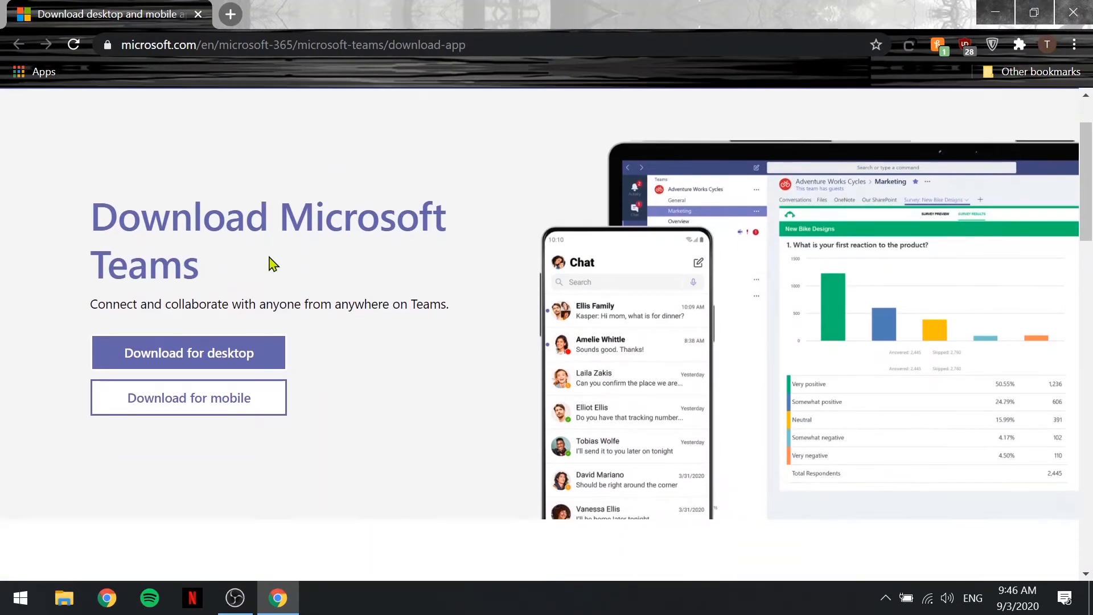
left_click(141, 369)
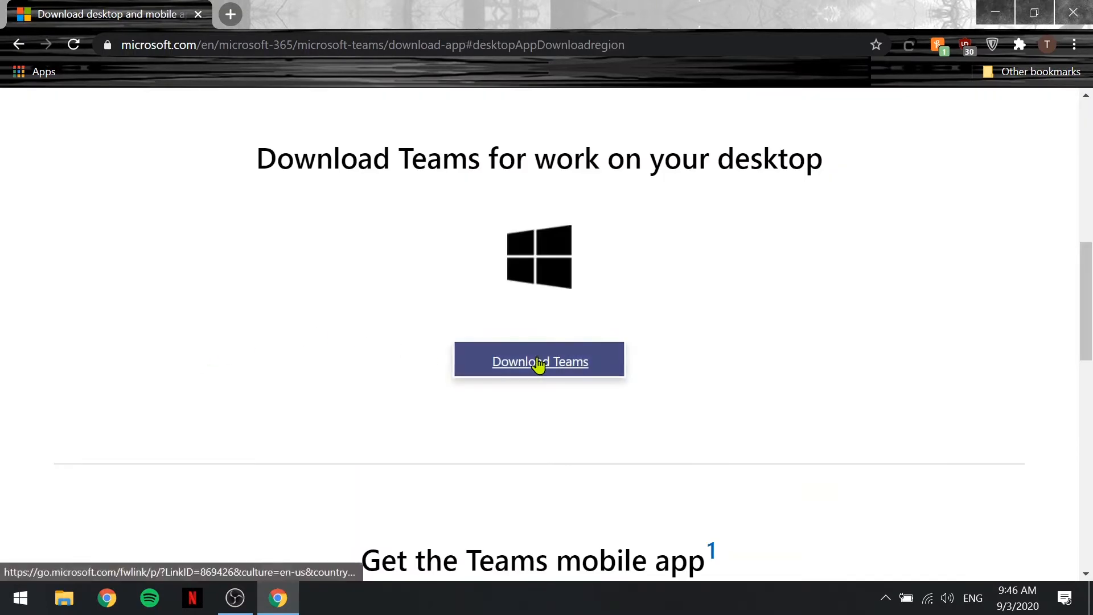
left_click(538, 365)
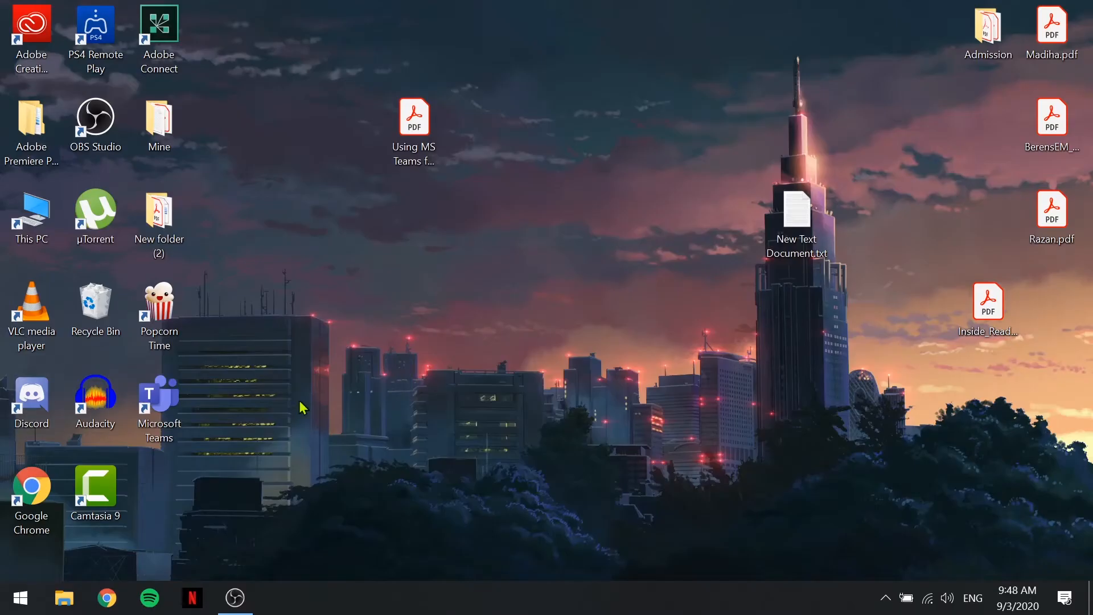
Launch the Microsoft Teams desktop app and maximize its window
double_click(172, 424)
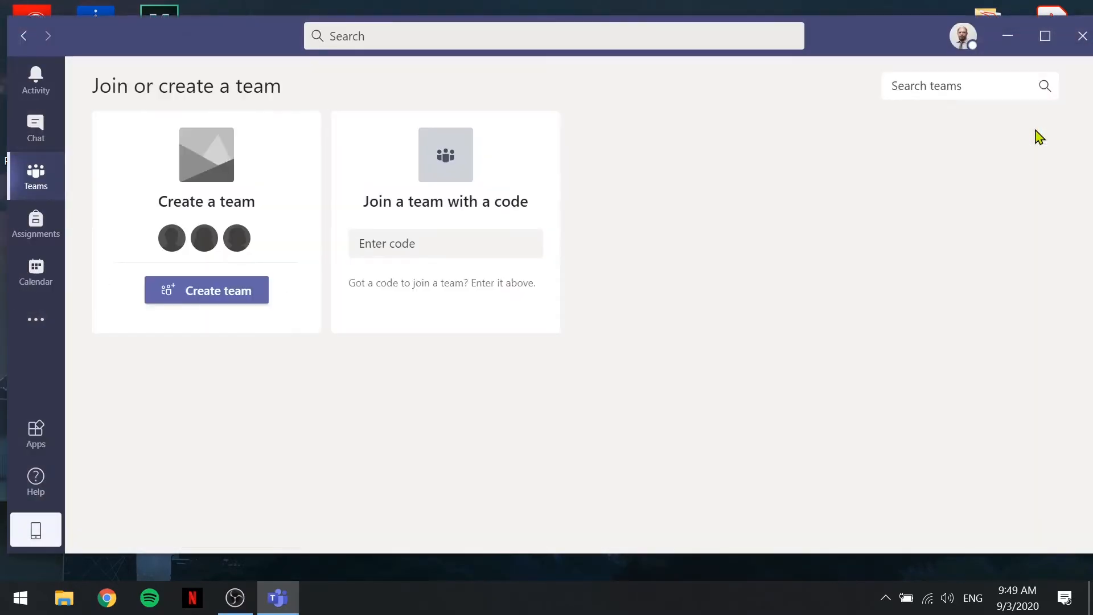
left_click(1045, 35)
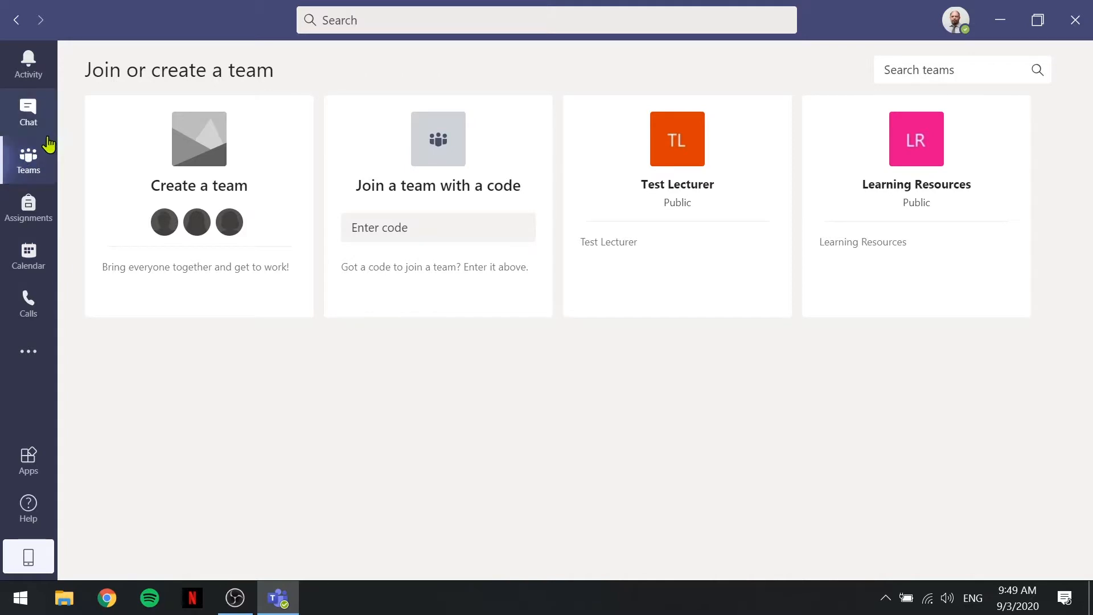
Create a Class team named EL117-1301, skipping the addition of students and teachers
left_click(28, 163)
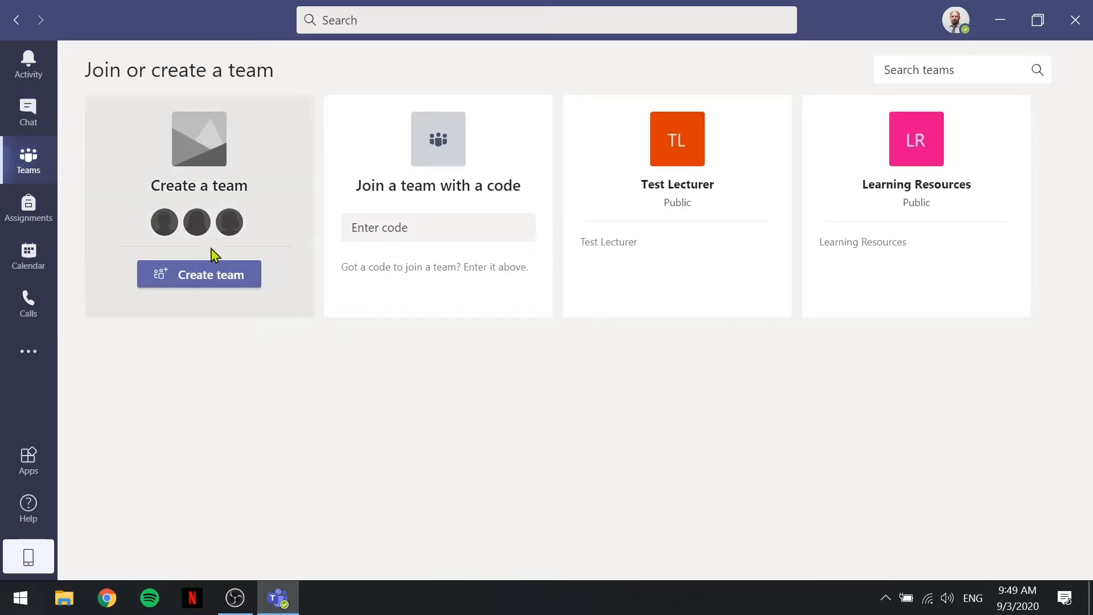
left_click(199, 275)
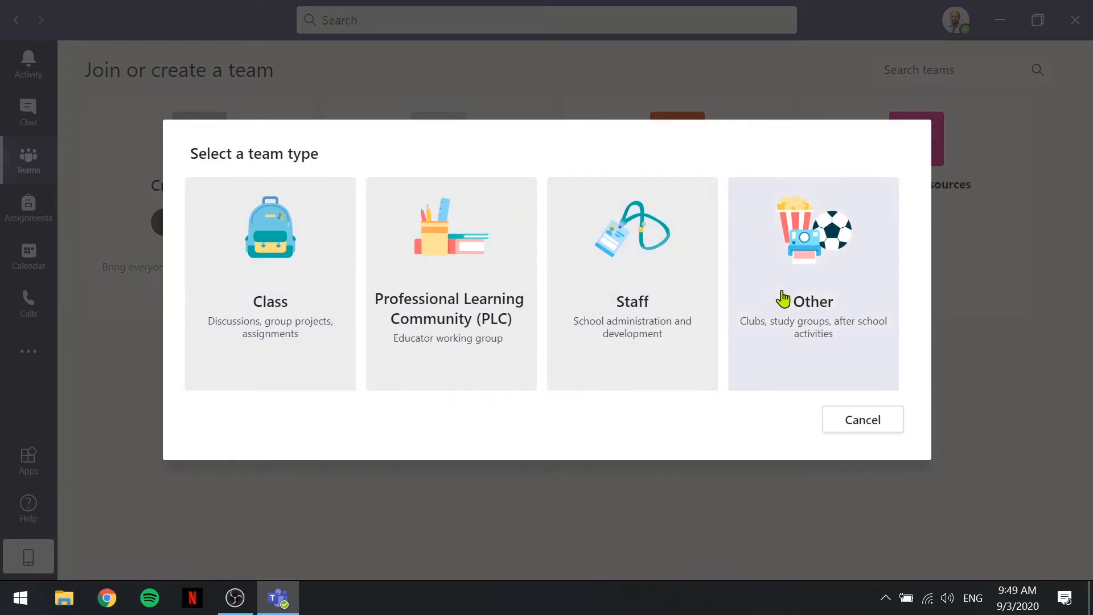
left_click(280, 317)
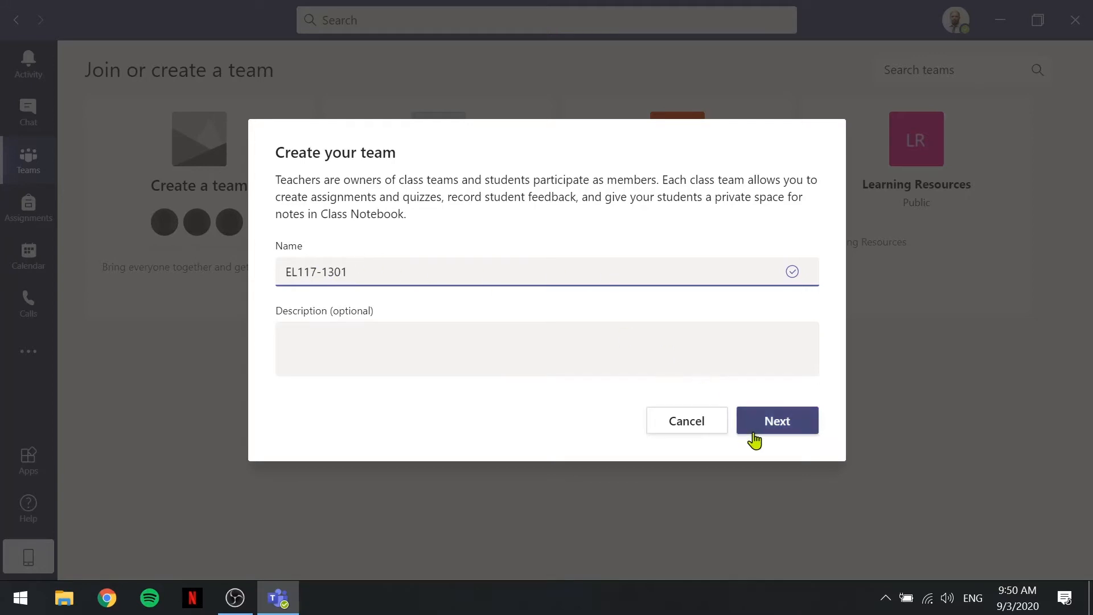
left_click(785, 428)
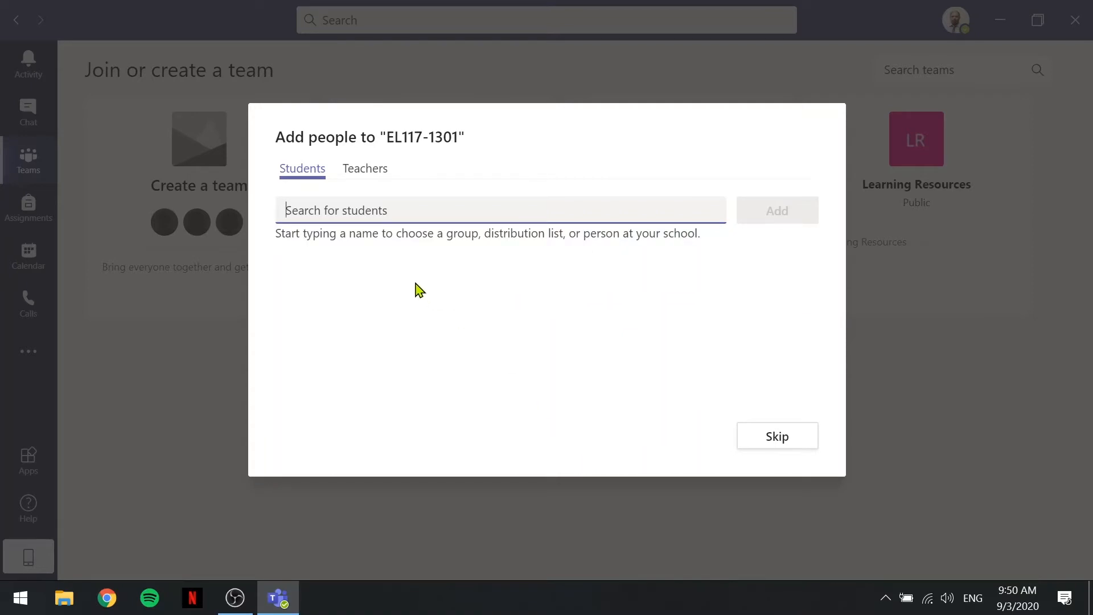
left_click(791, 441)
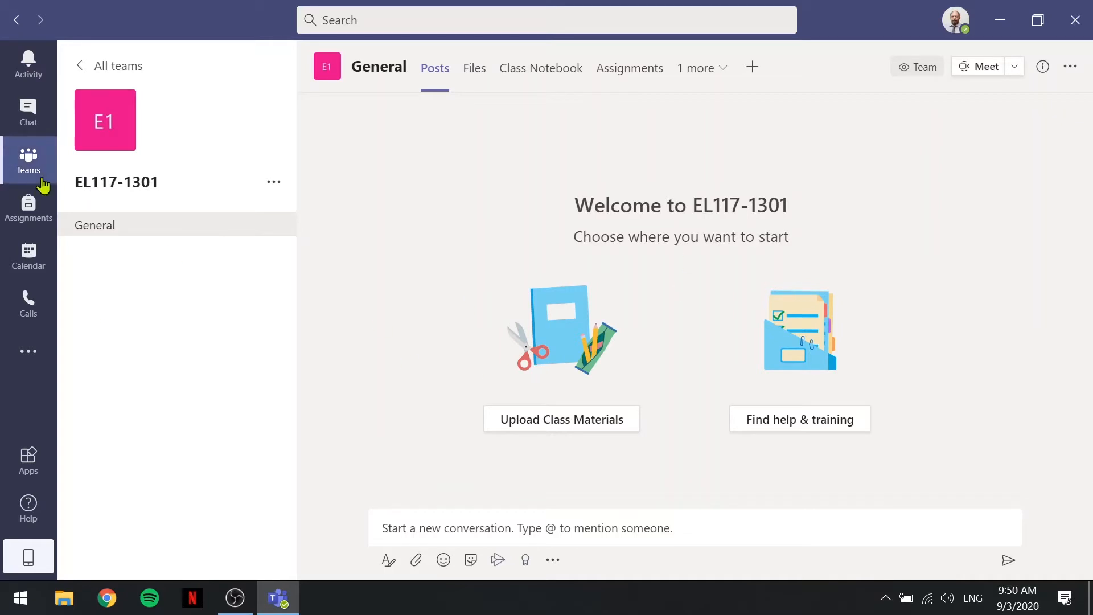
Start a new meeting in the calendar and title it EL117-1301
left_click(28, 250)
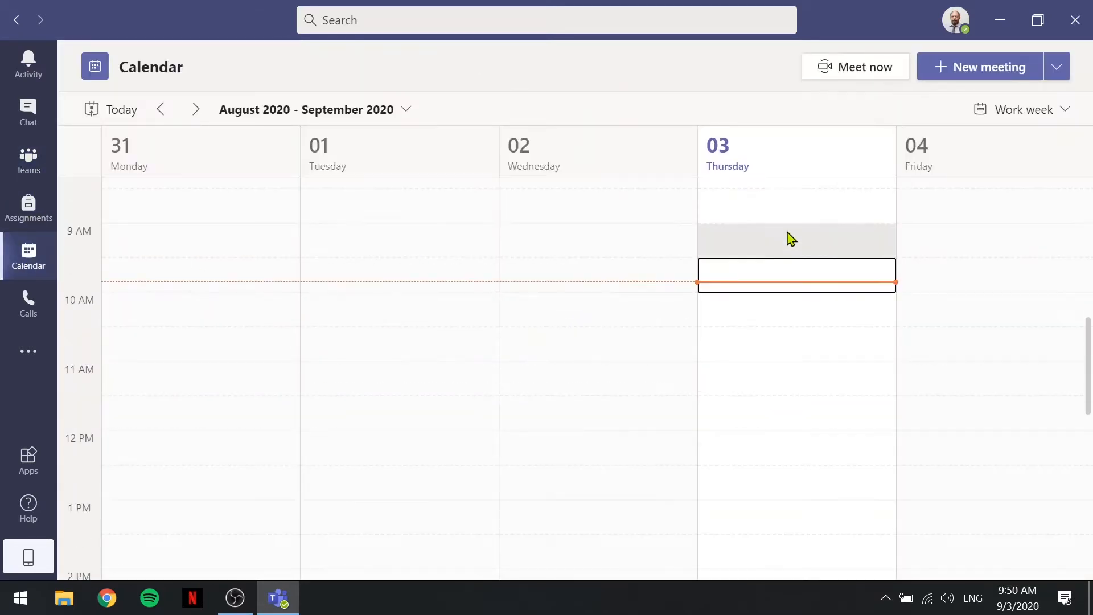
left_click(983, 69)
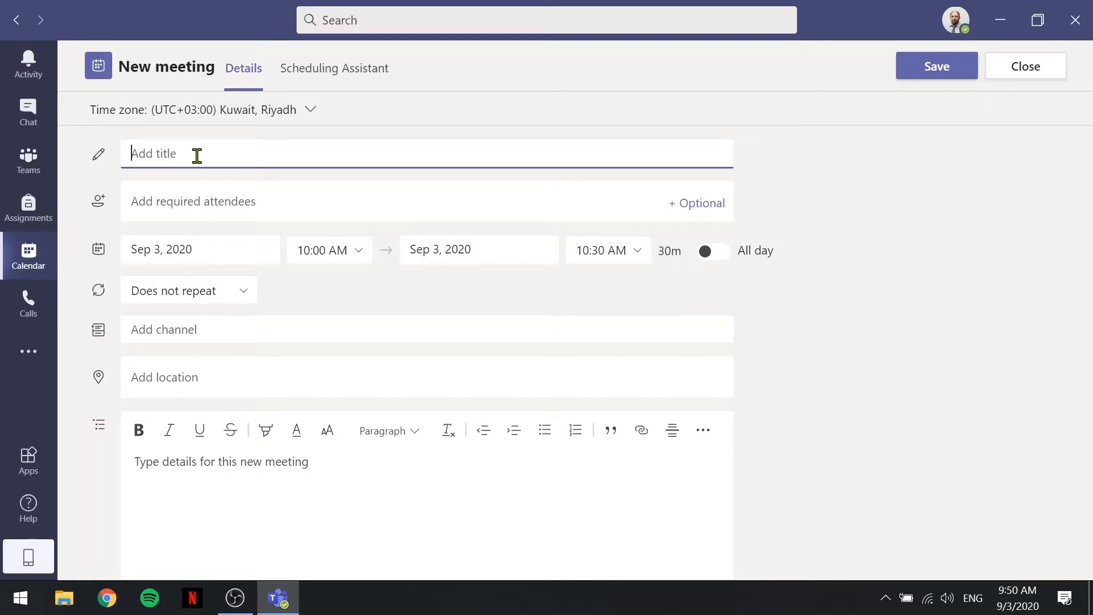
type("EL117-1301")
Schedule the meeting for Sep 6, 2020, from 4:00 PM to 6:00 PM
left_click(218, 261)
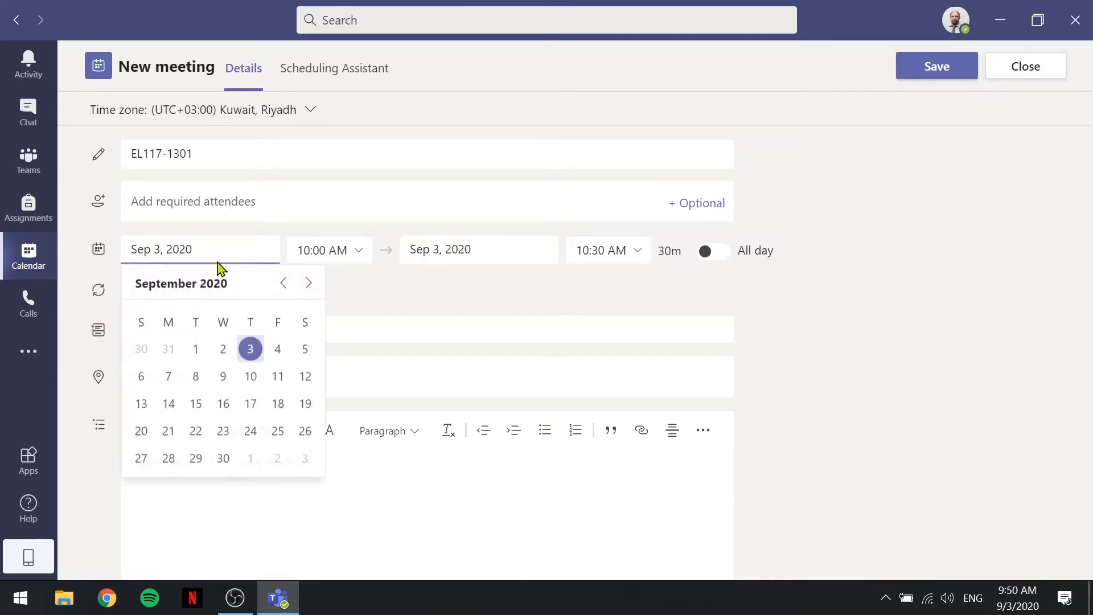
left_click(142, 378)
left_click(323, 250)
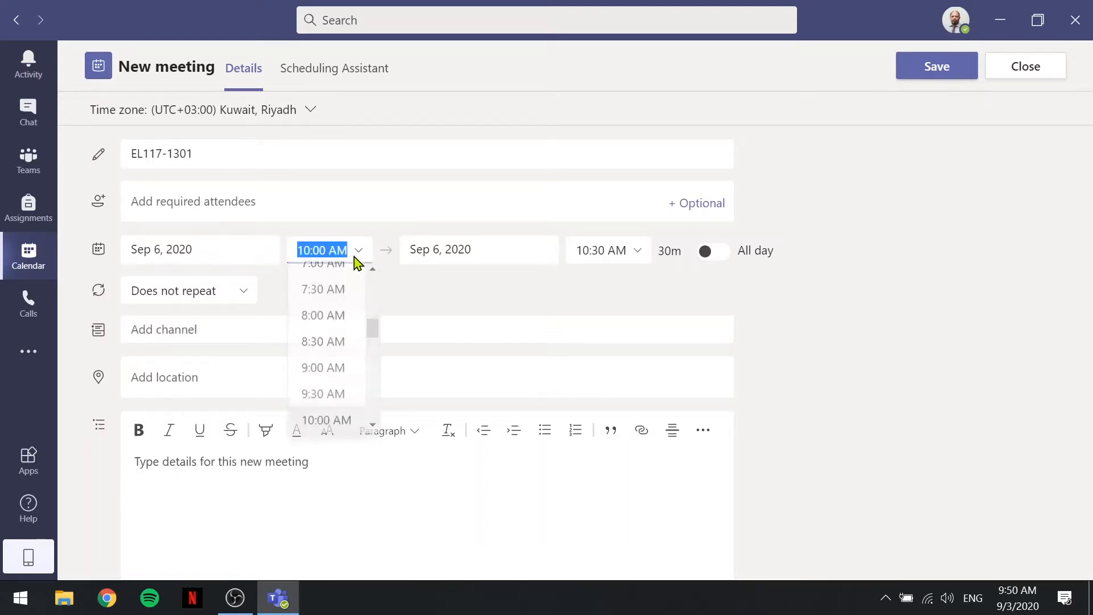
scroll(344, 341, "down", 3)
scroll(342, 356, "down", 3)
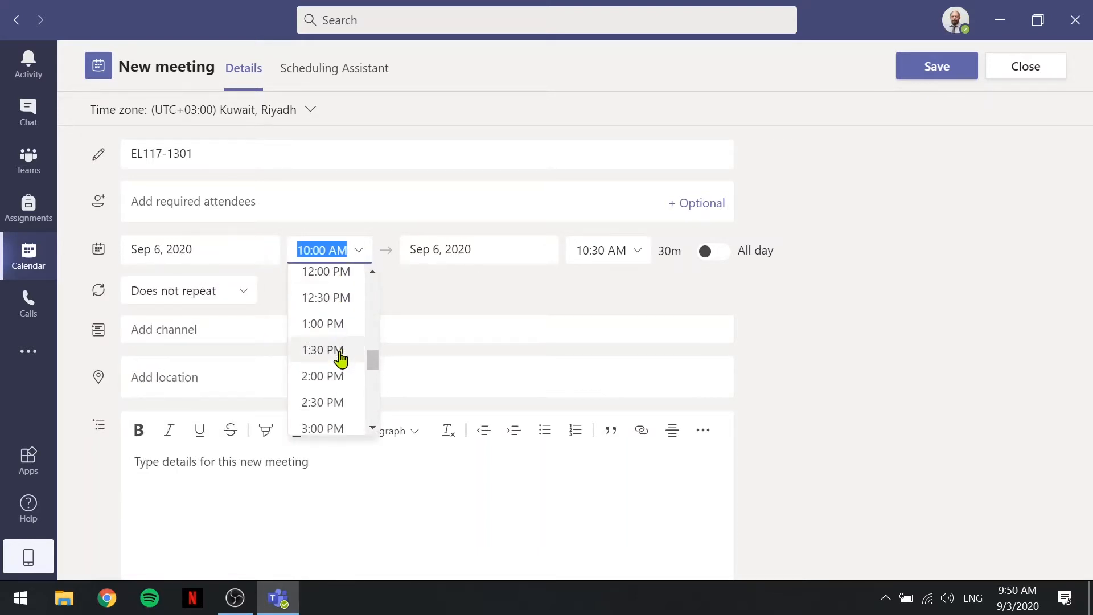
left_click(327, 397)
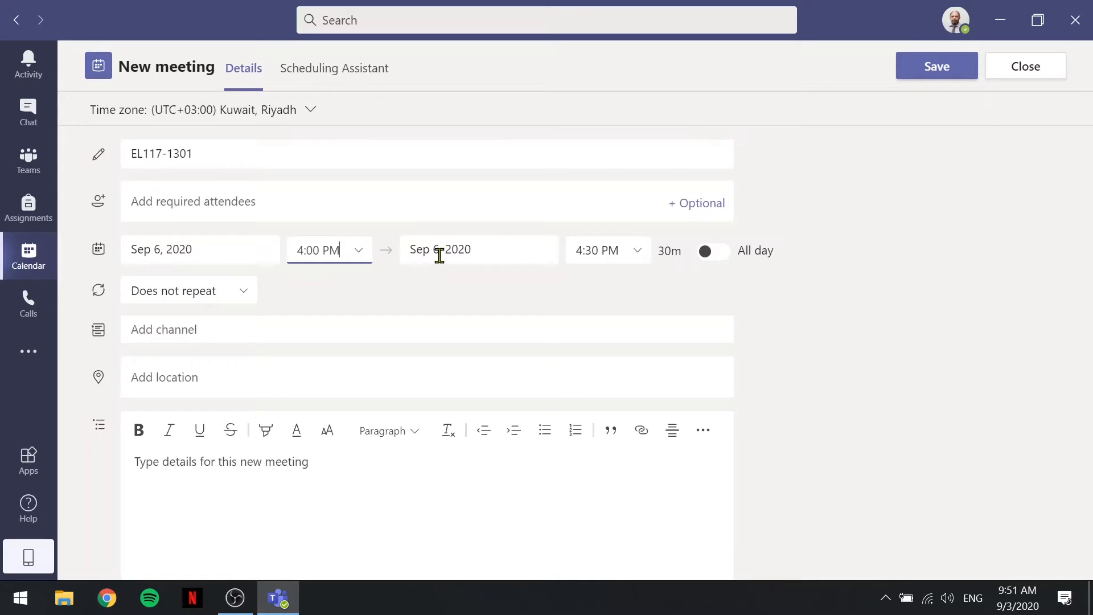
left_click(638, 255)
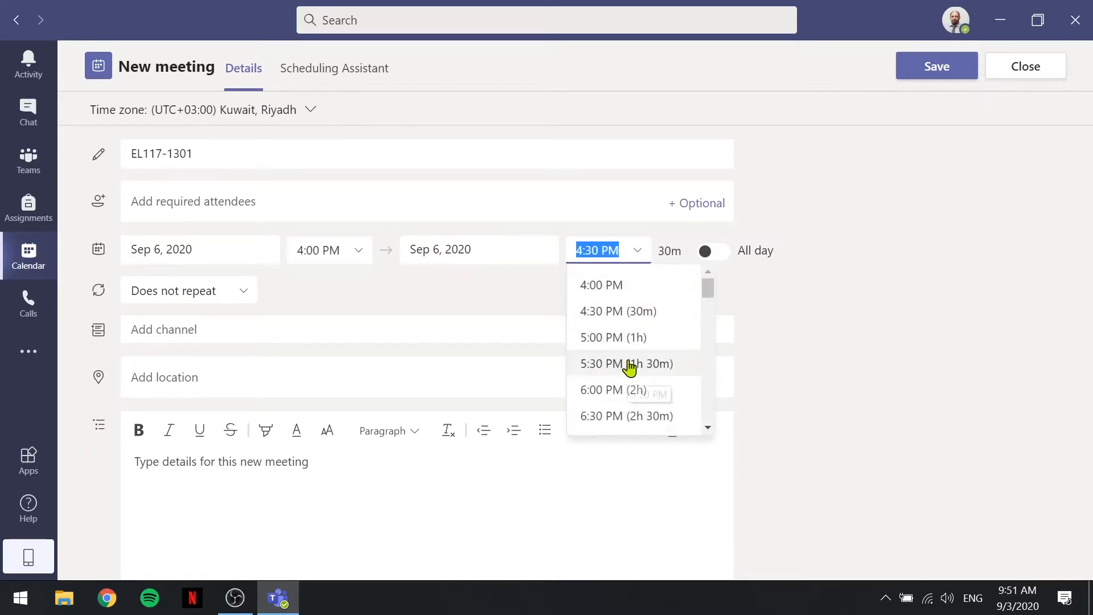
scroll(626, 341, "down", 1)
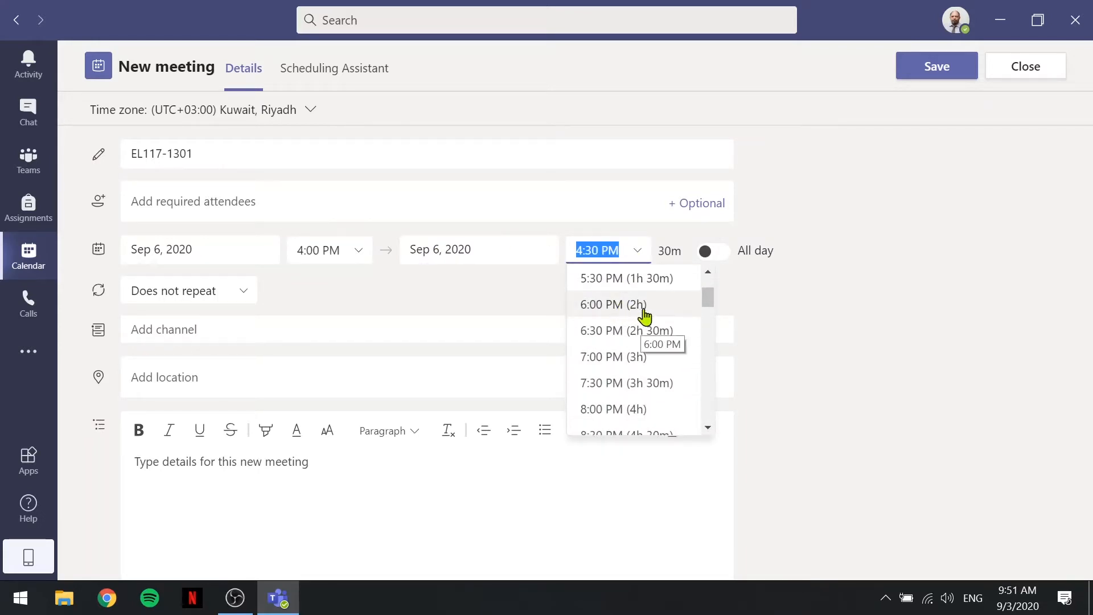
left_click(608, 307)
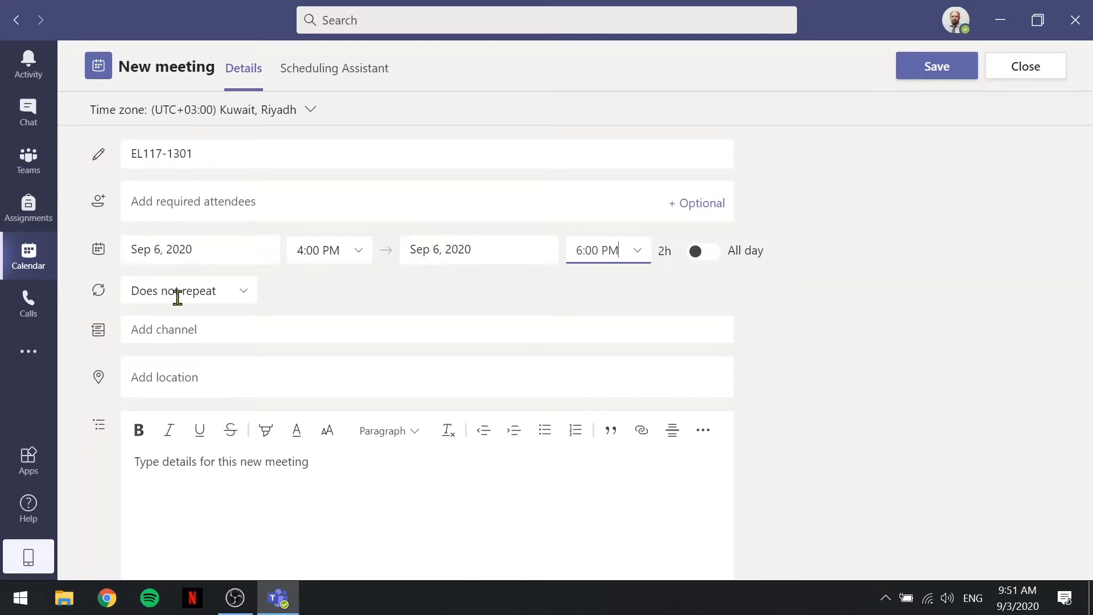
Set up a custom weekly recurrence for the meeting, starting Sep 5, 2020 and ending Dec 17, 2020
left_click(243, 301)
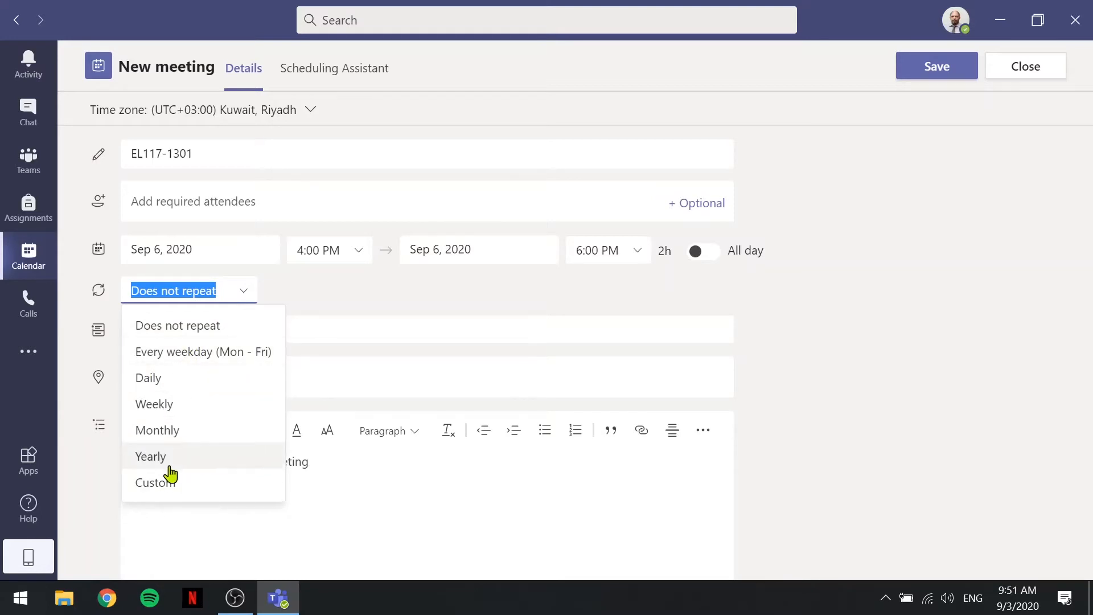
left_click(170, 484)
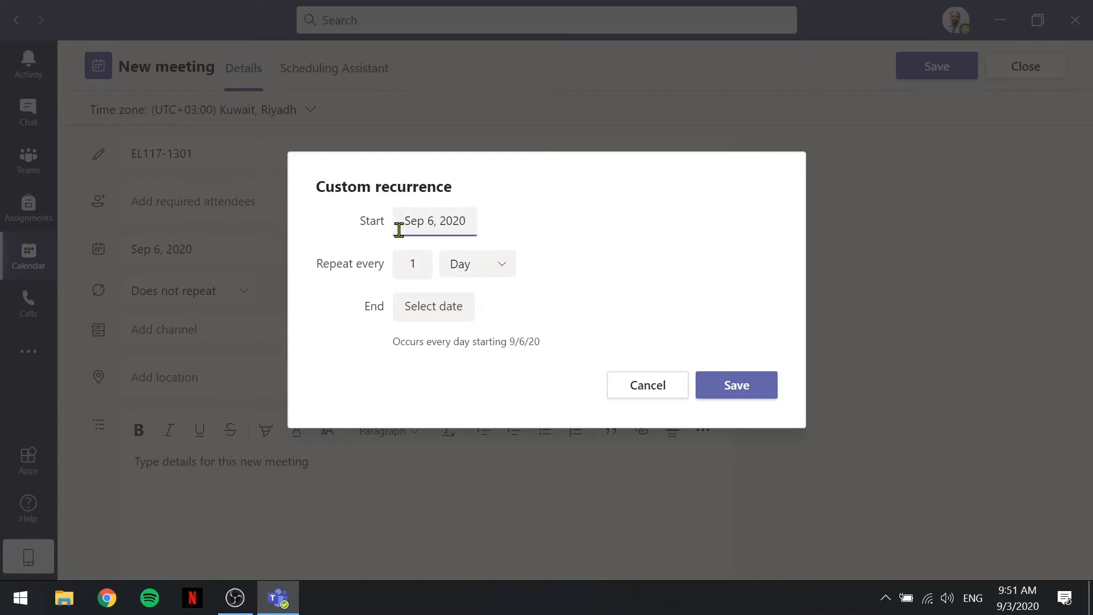
left_click(432, 223)
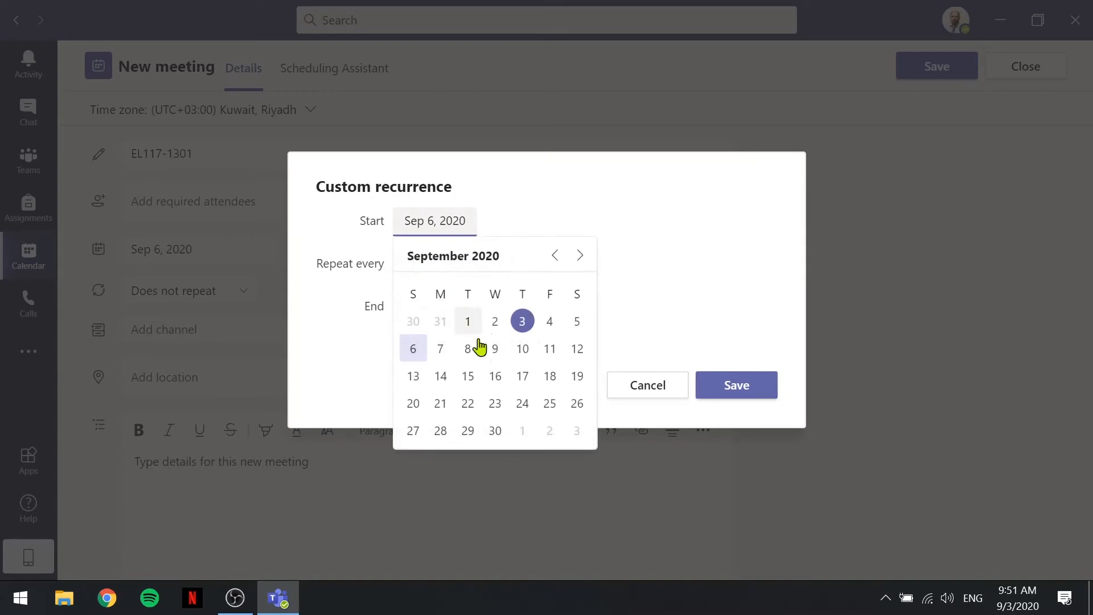
left_click(576, 325)
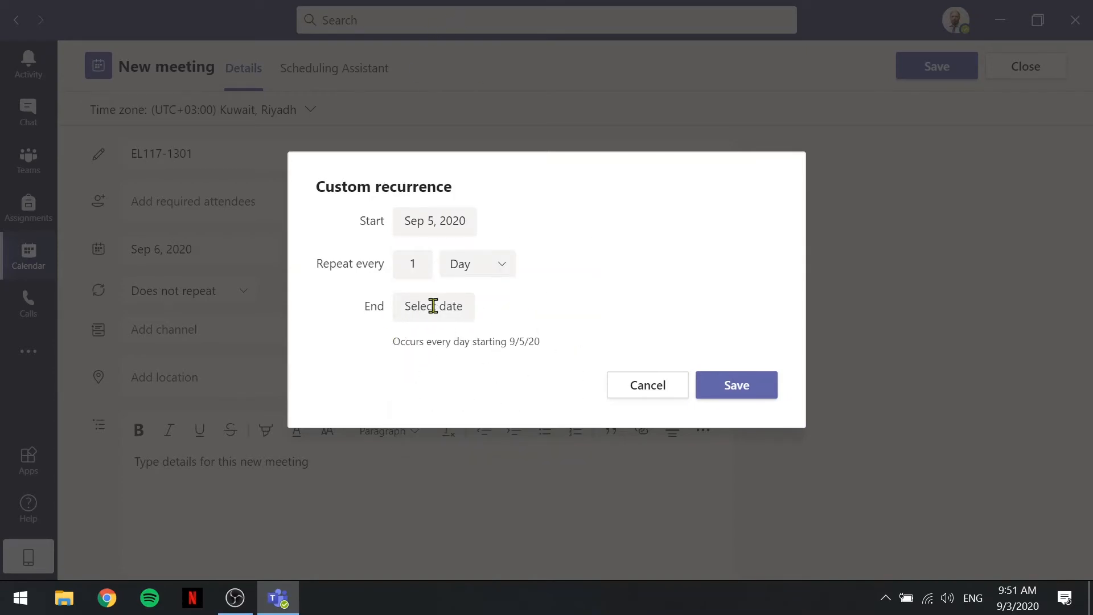
left_click(433, 306)
left_click(581, 342)
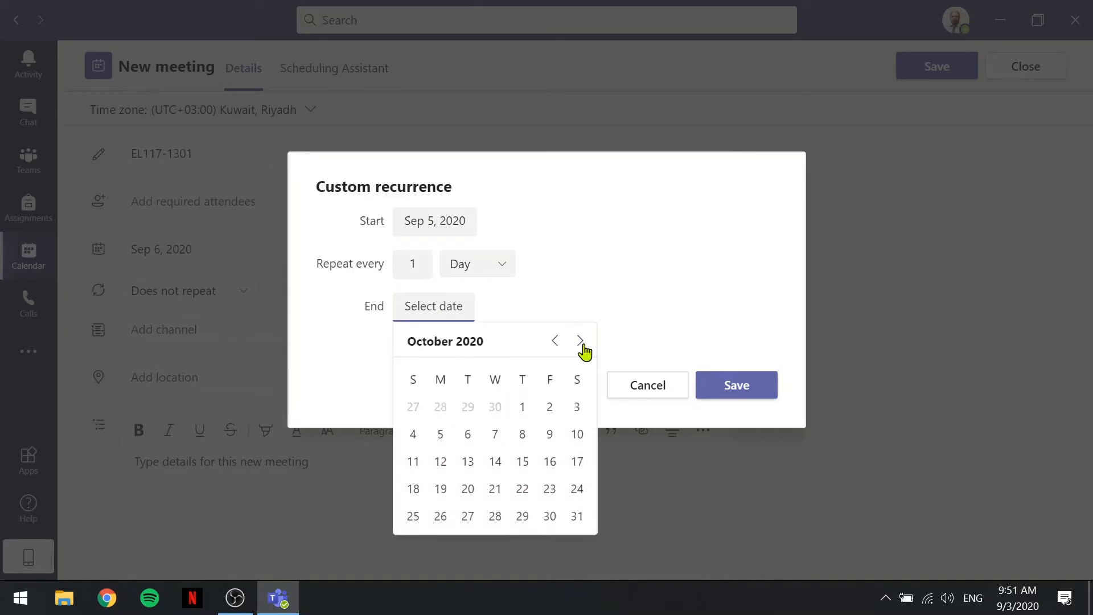
left_click(581, 342)
left_click(581, 342)
left_click(522, 462)
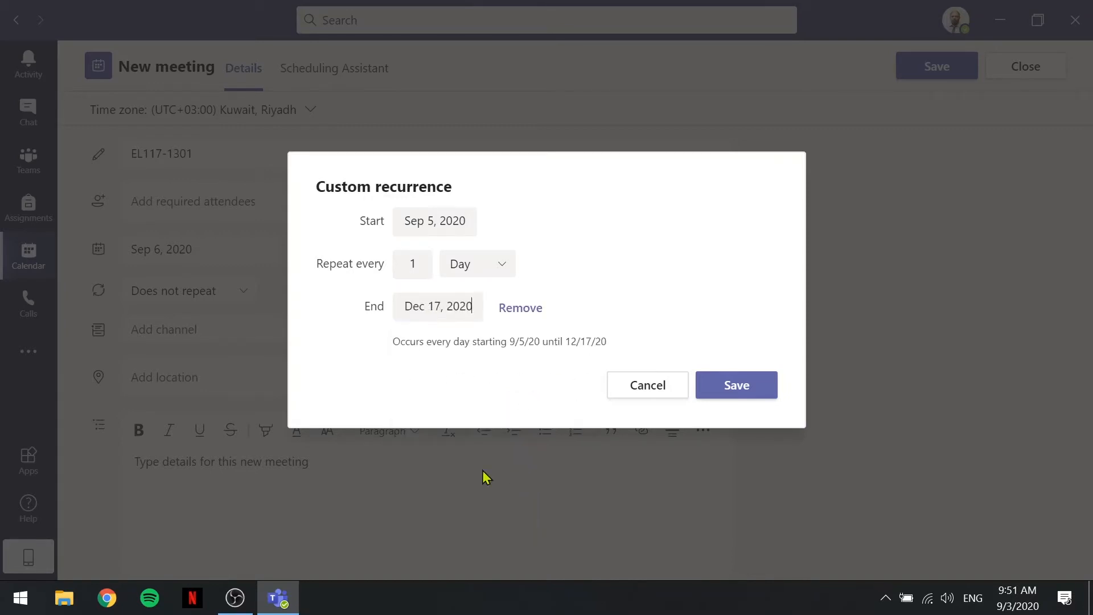
left_click(503, 272)
left_click(490, 325)
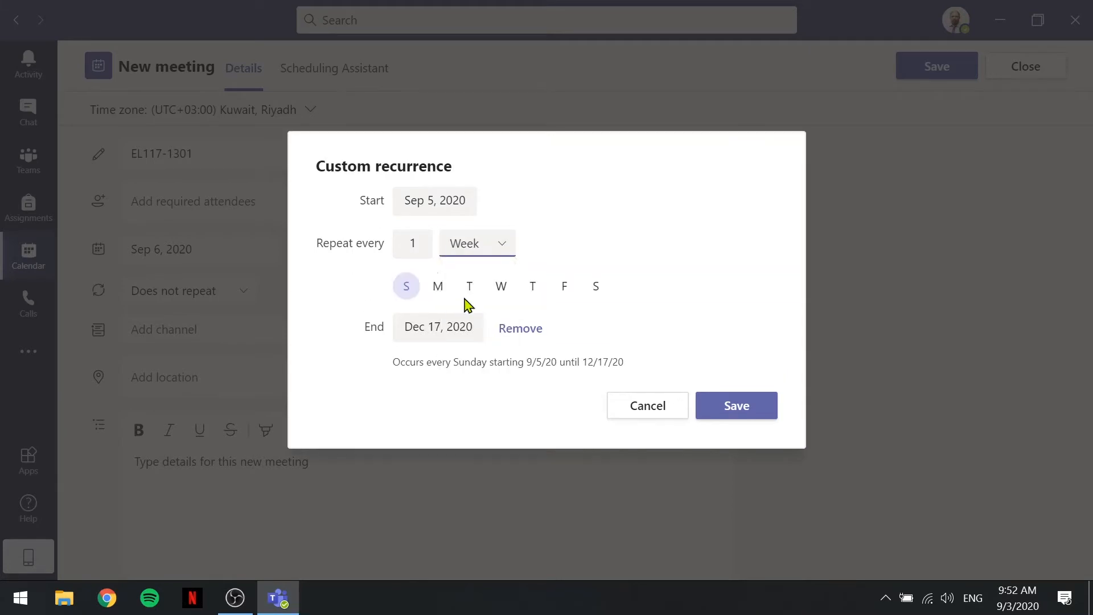
Try a repeat interval of 2 weeks, and set the interval back to 1 week
double_click(424, 246)
type("2")
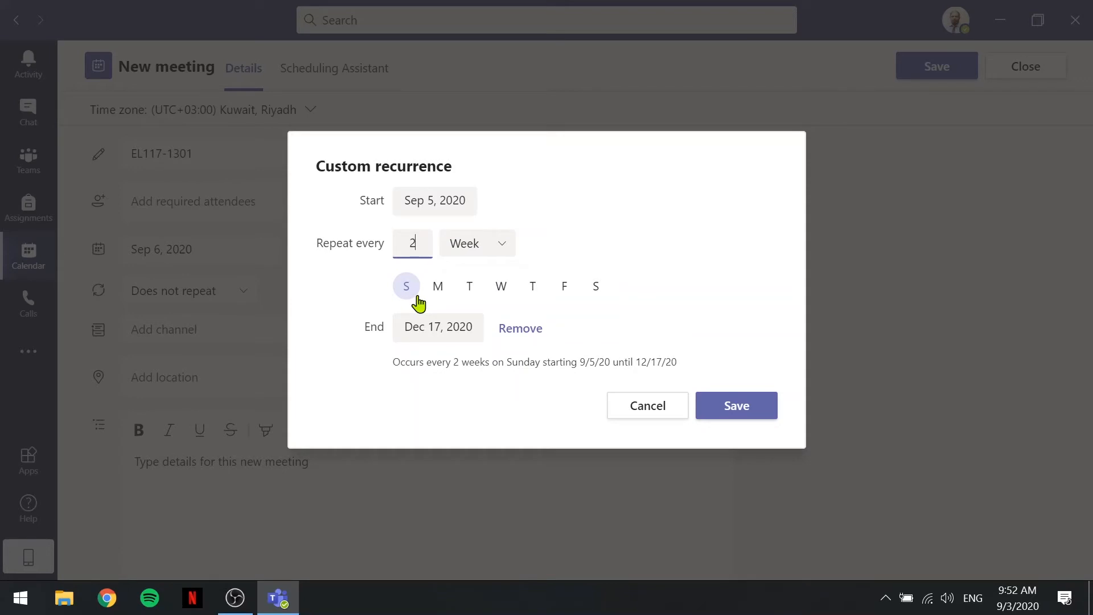
left_click(502, 254)
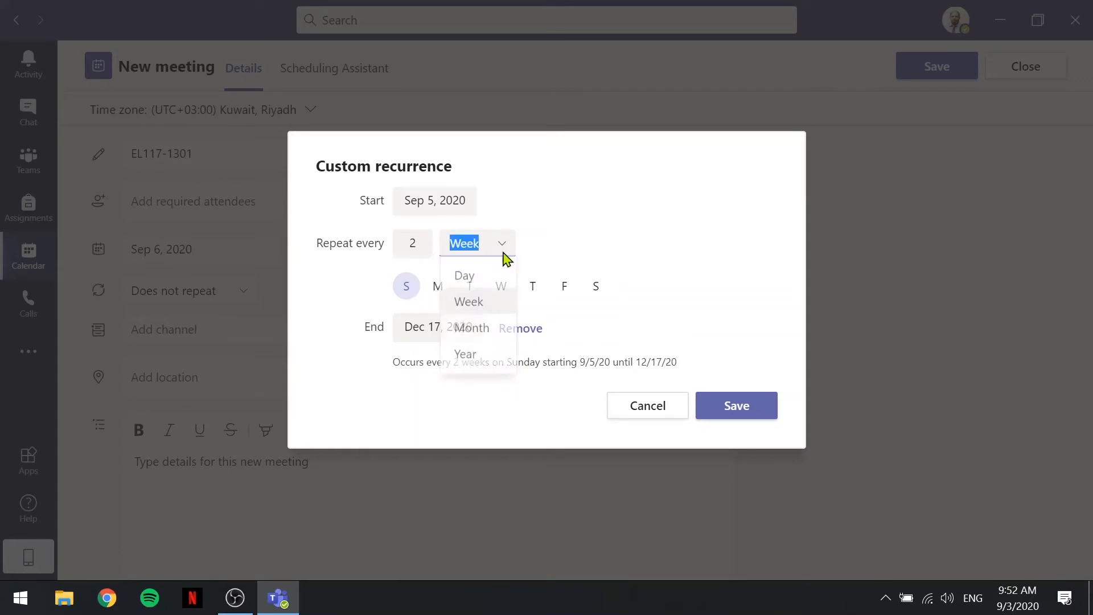
left_click(479, 311)
double_click(408, 243)
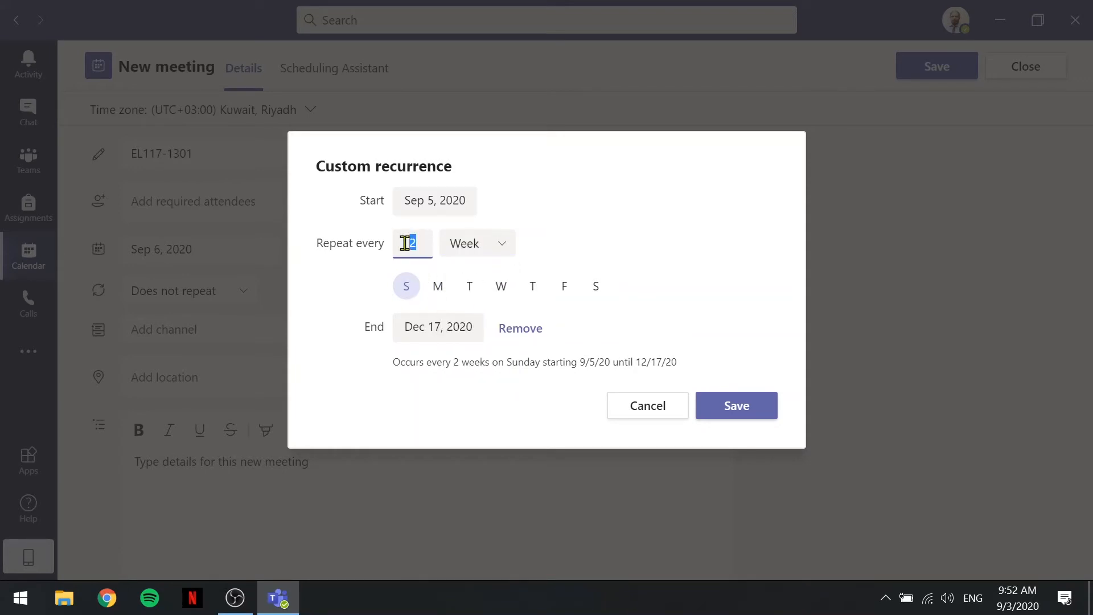
type("1")
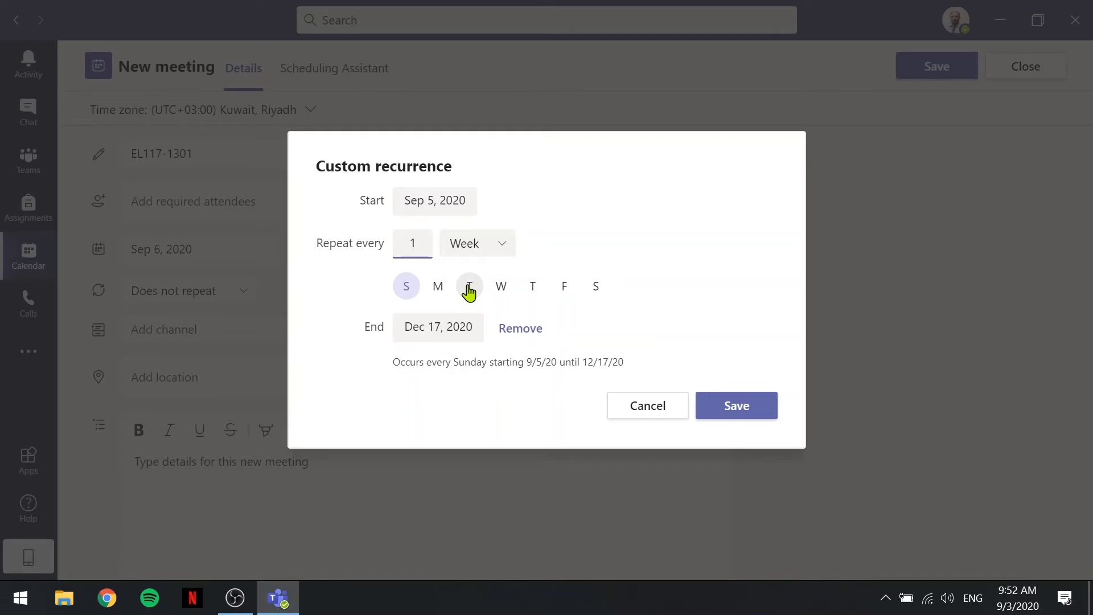
Make the meeting recur on Monday and Tuesday only, deselecting Sunday, and save the recurrence
left_click(403, 291)
left_click(439, 293)
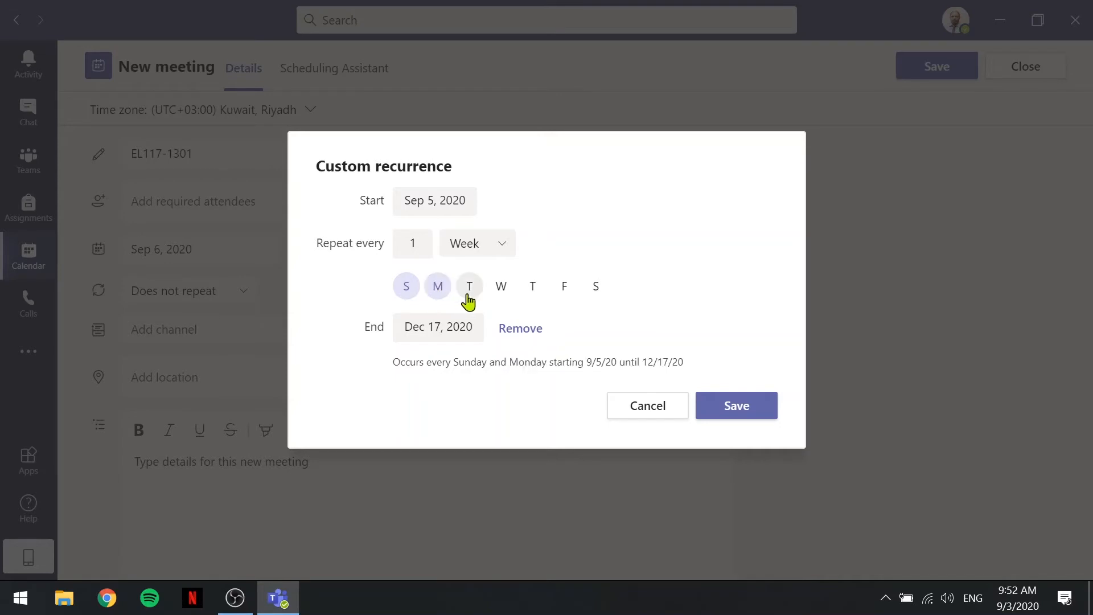
left_click(468, 296)
left_click(406, 294)
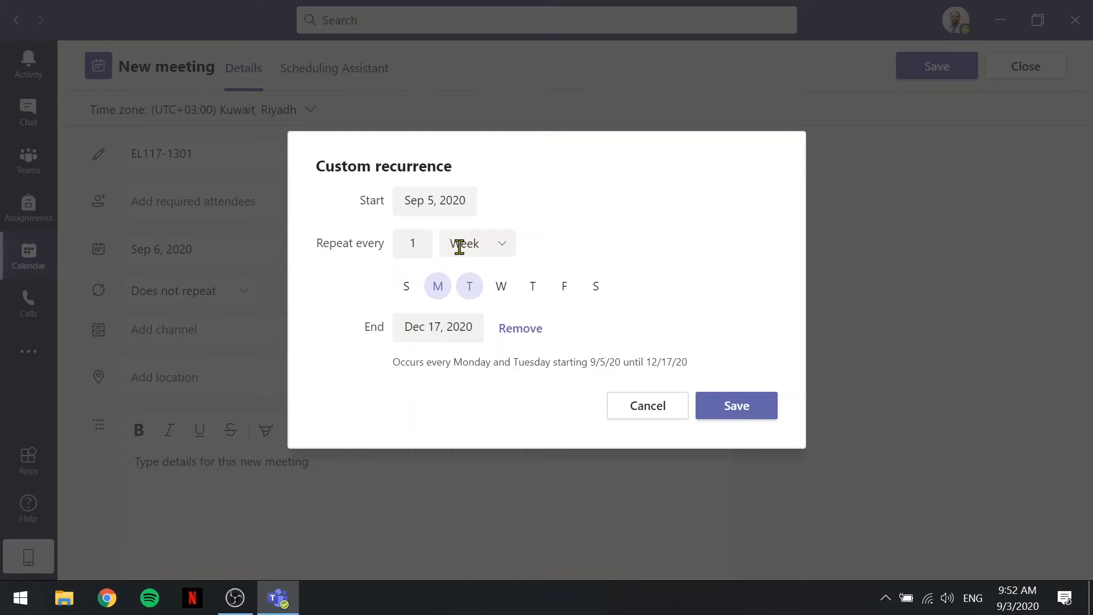
left_click(739, 420)
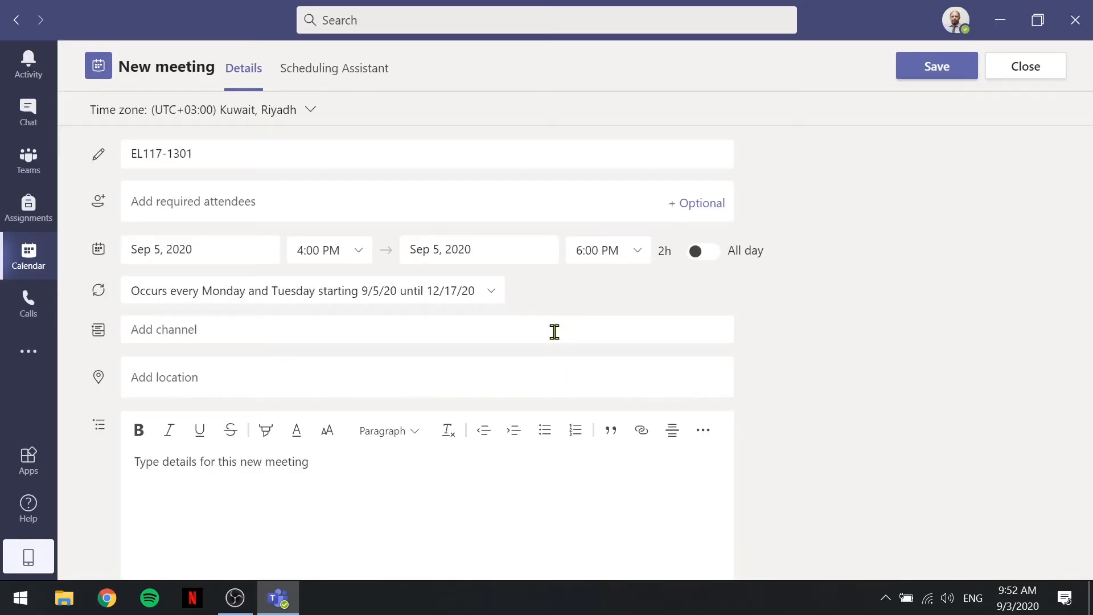
Assign the meeting to the General channel of the EL117-1301 team
left_click(203, 333)
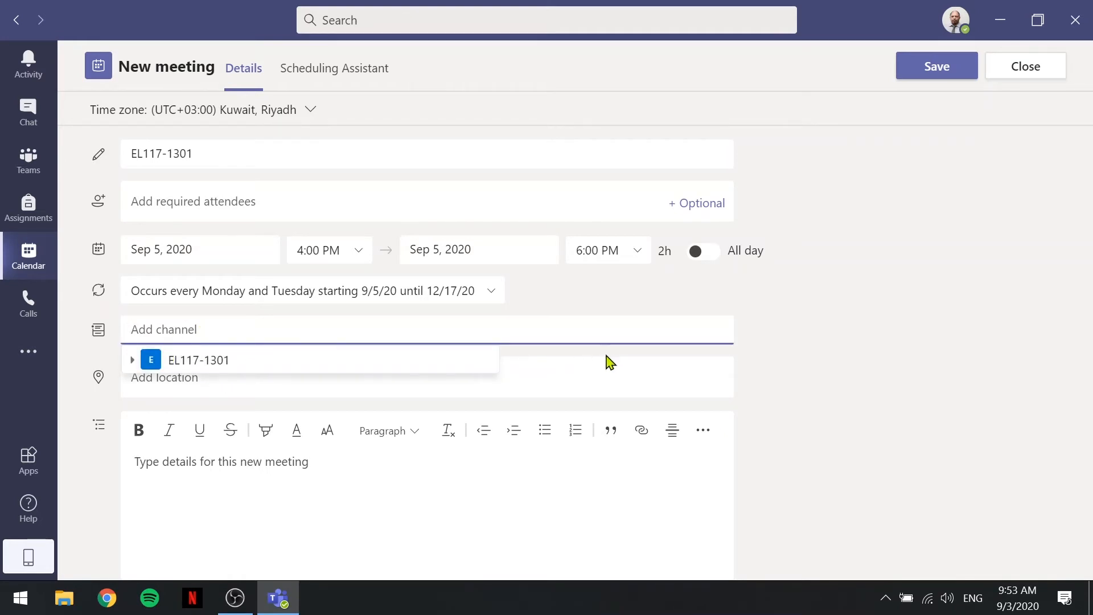
left_click(606, 354)
left_click(213, 327)
left_click(226, 370)
left_click(191, 389)
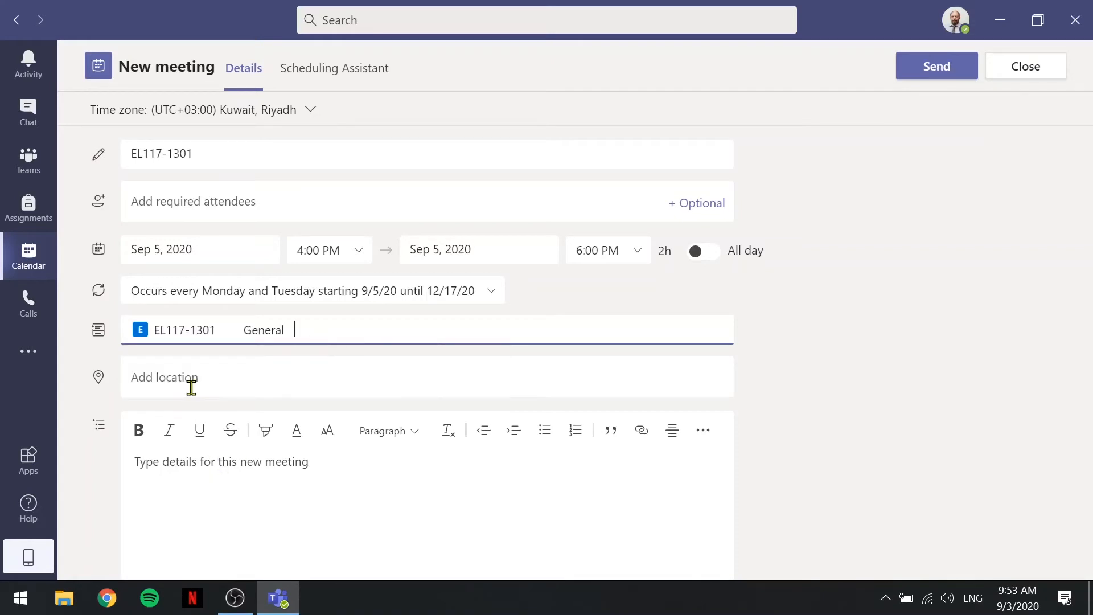
Check the details of the new EL117-1301 meeting and send it to the channel
scroll(114, 339, "down", 1)
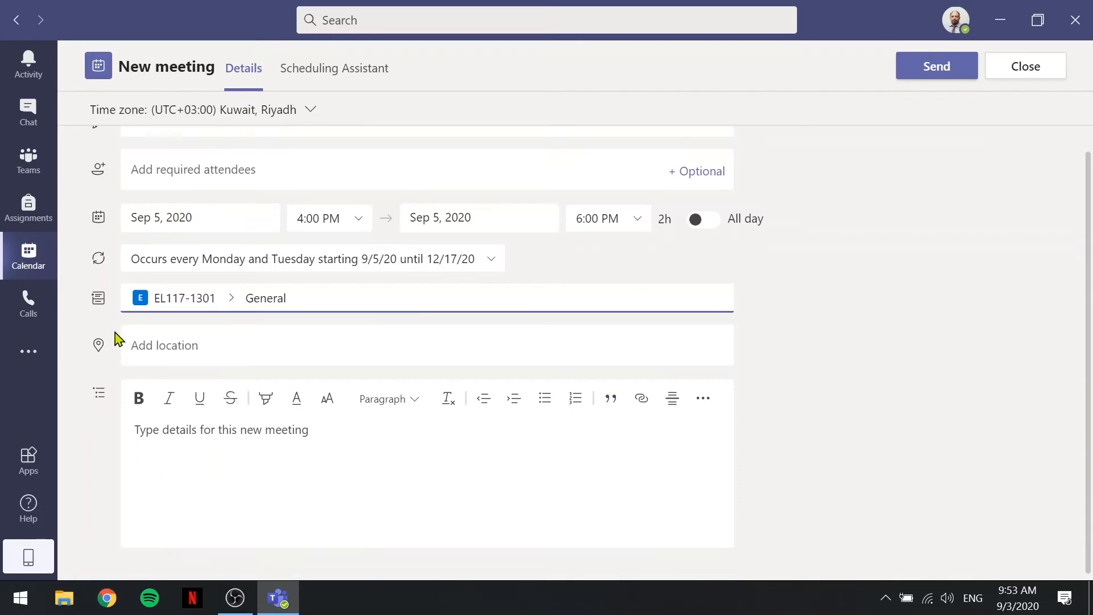
scroll(490, 381, "up", 1)
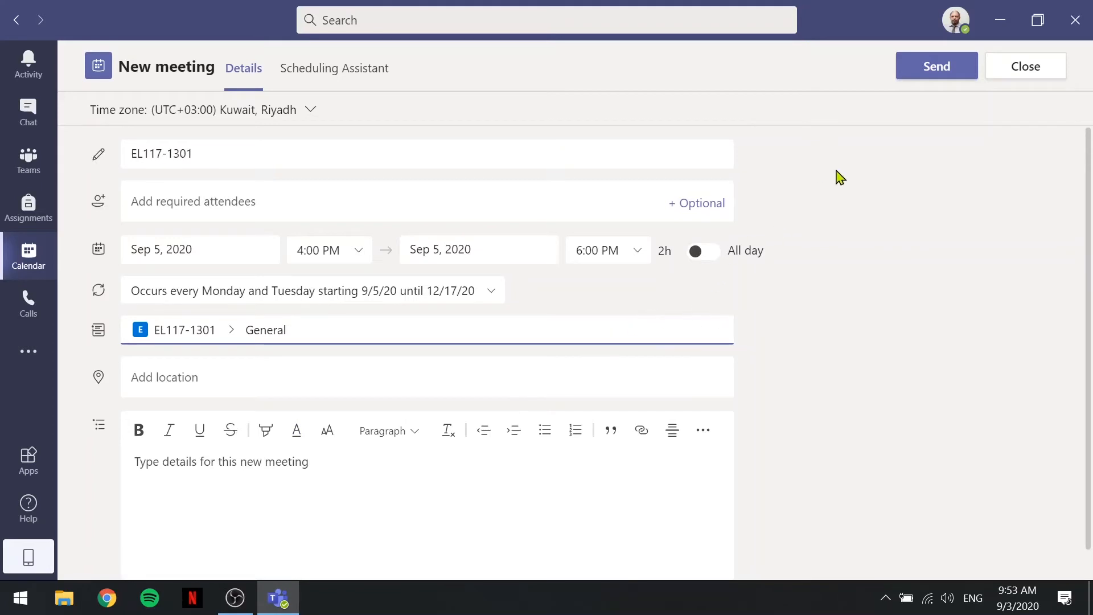
left_click(933, 73)
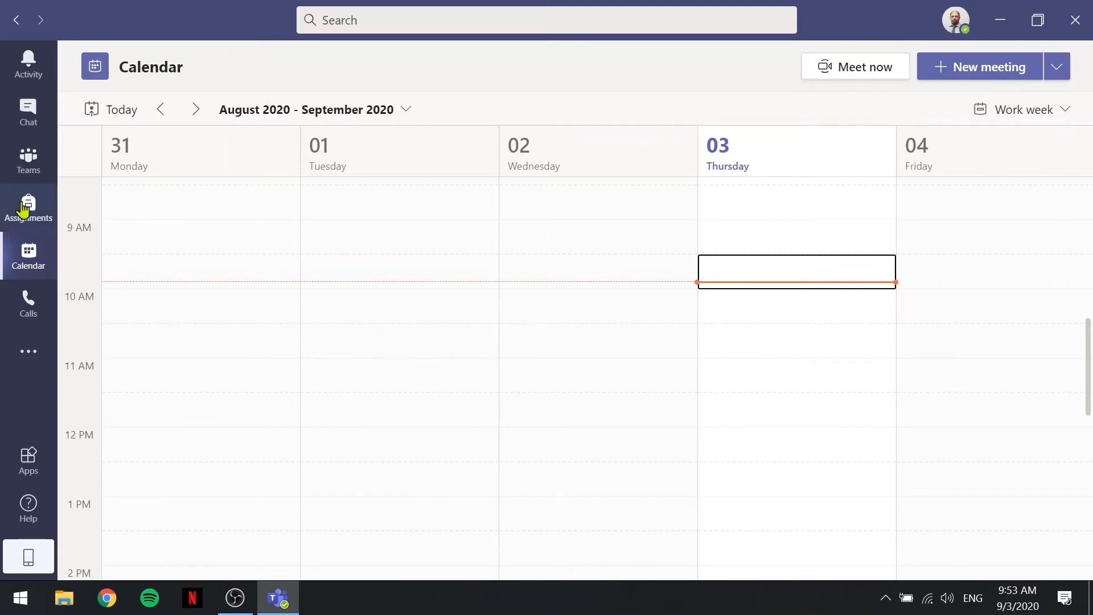
Open the scheduled EL117-1301 meeting from the team's General channel posts and review its details
left_click(30, 169)
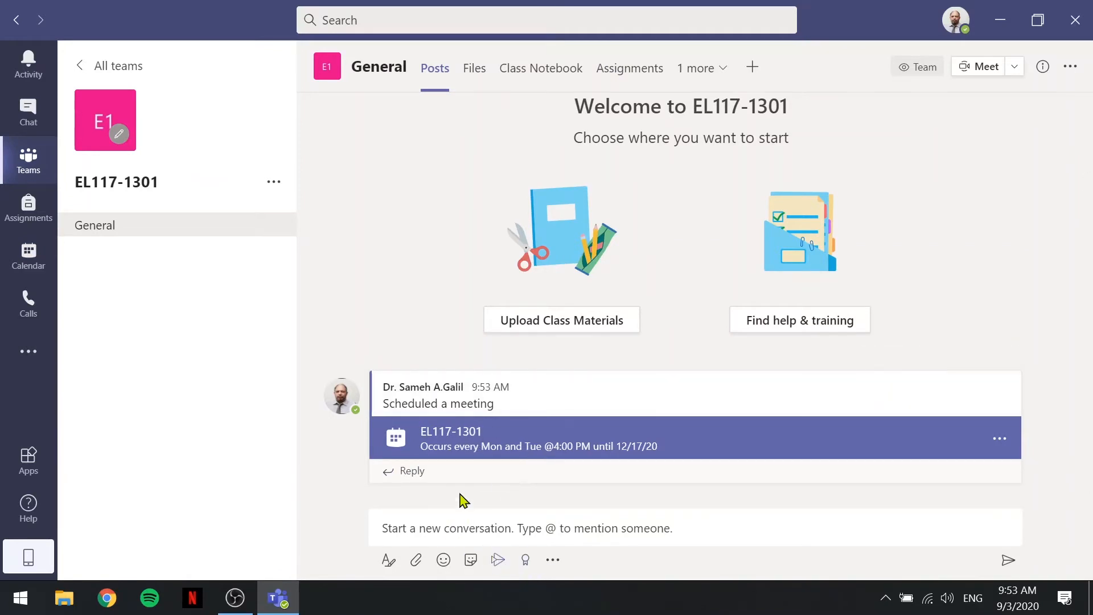
left_click(515, 444)
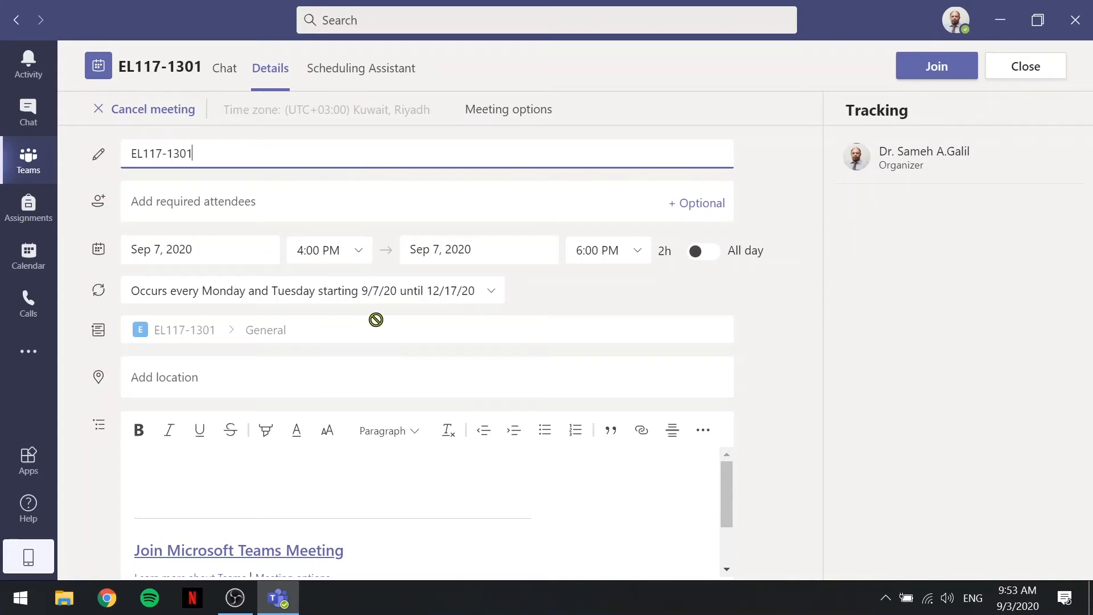
scroll(377, 323, "down", 1)
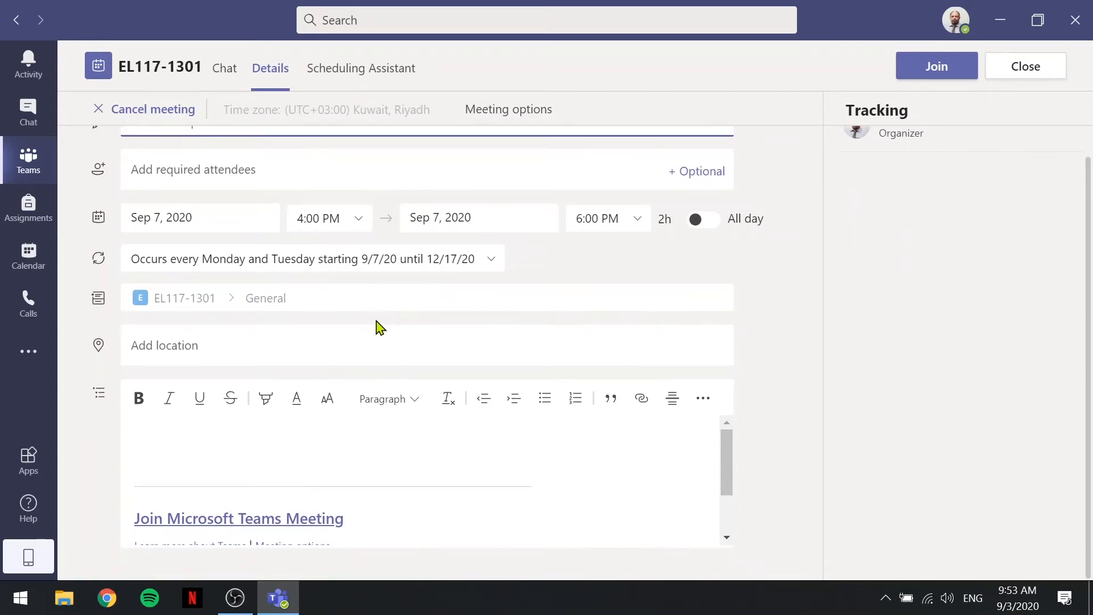
scroll(378, 326, "up", 1)
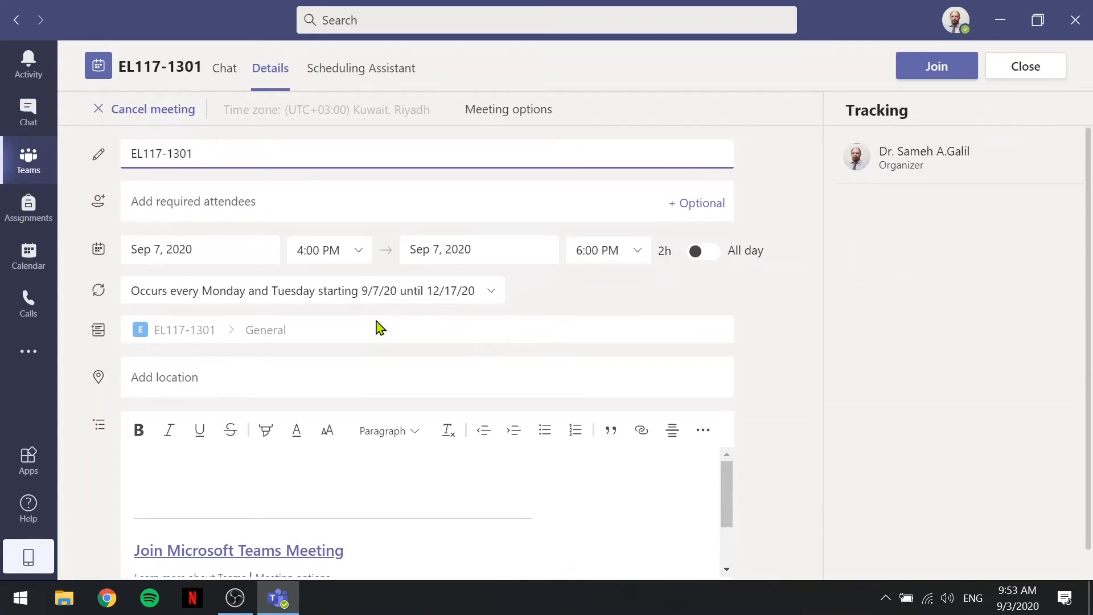
In the meeting options, let Everyone bypass the lobby, restrict presenting to Only me, save, and close the options page
left_click(510, 111)
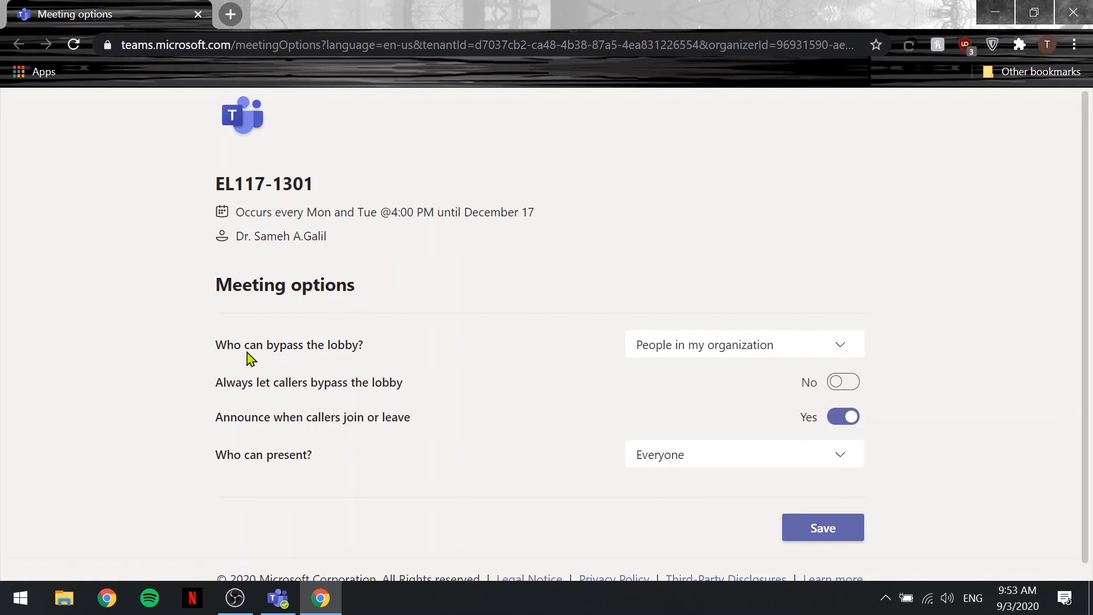
left_click(800, 356)
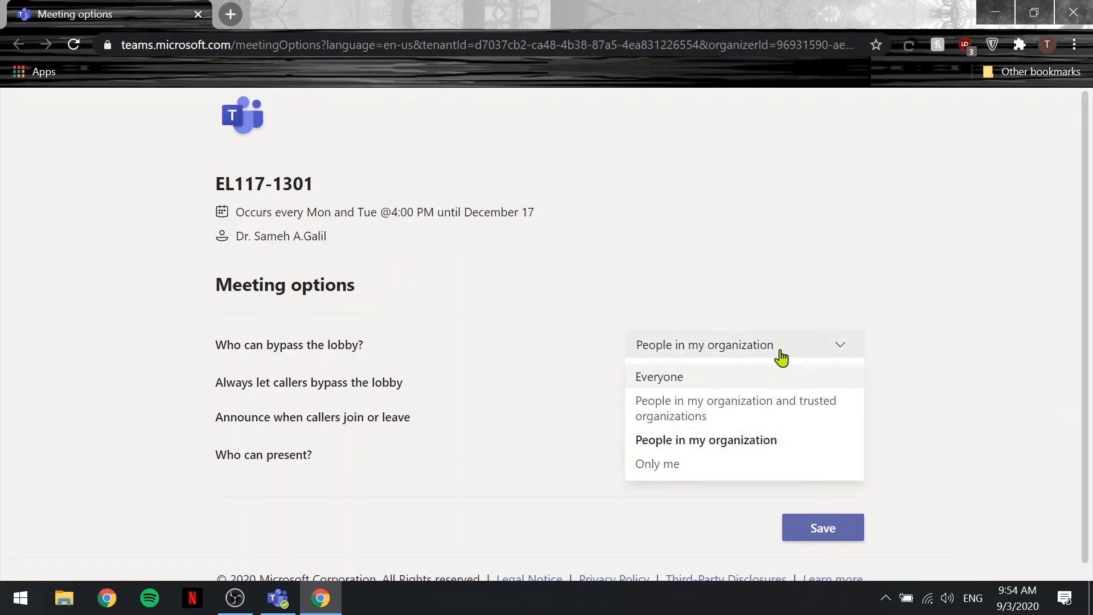
left_click(668, 378)
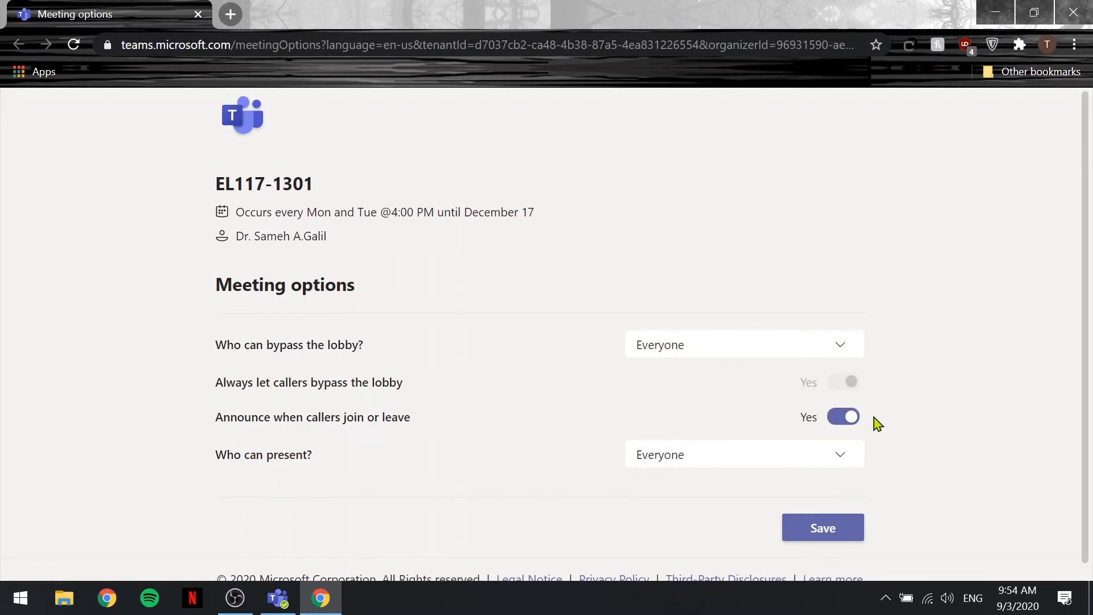
left_click(671, 464)
left_click(677, 547)
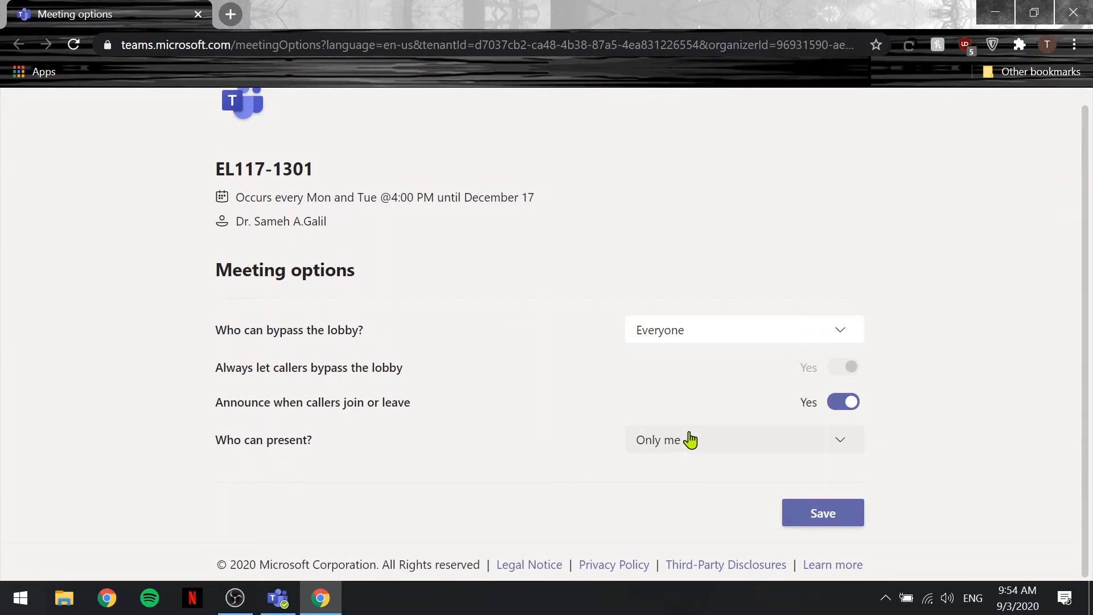
left_click(815, 518)
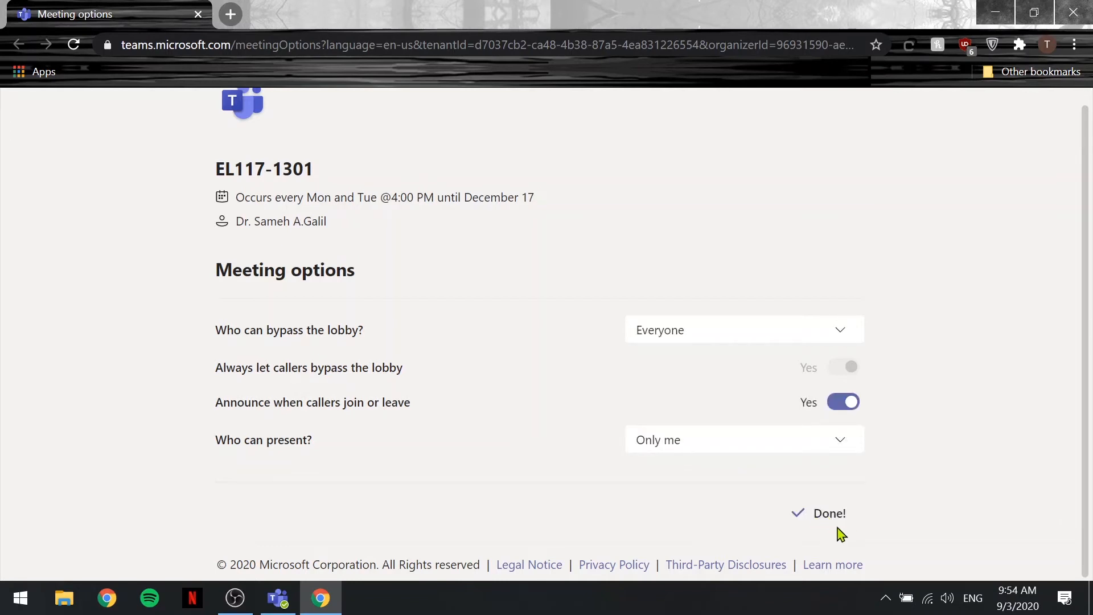
left_click(1075, 8)
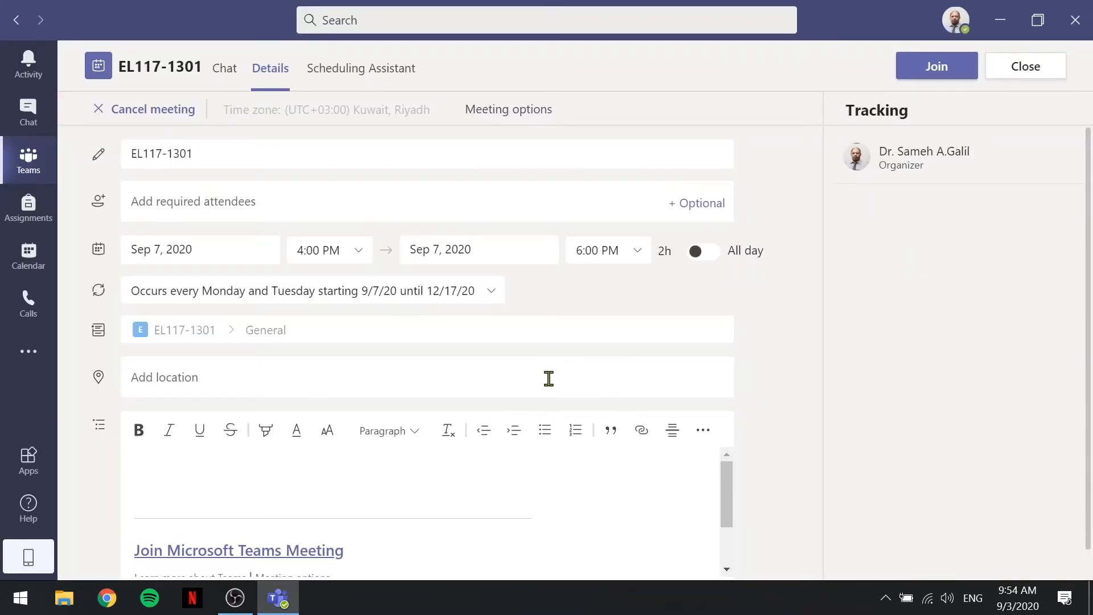
Copy the link of the Join Microsoft Teams Meeting text in the meeting description
scroll(548, 378, "down", 1)
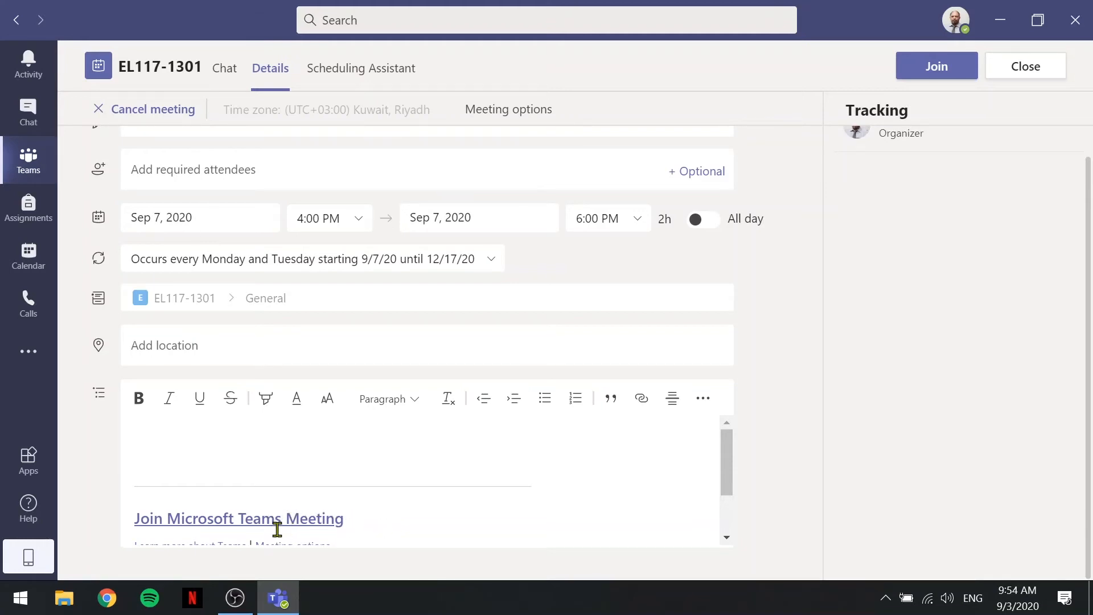
left_click(327, 520)
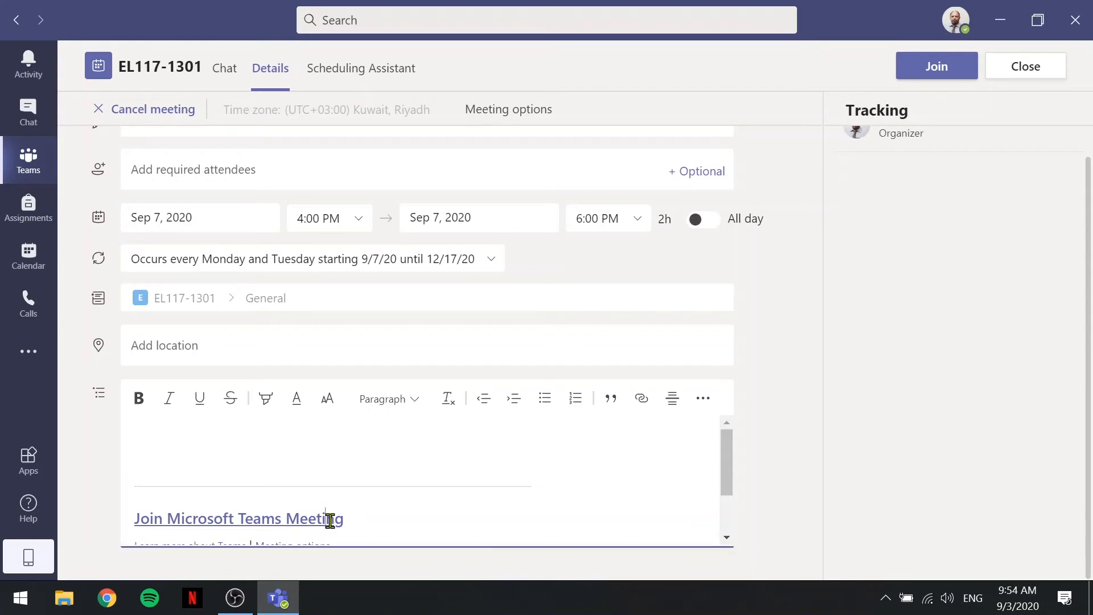
right_click(330, 520)
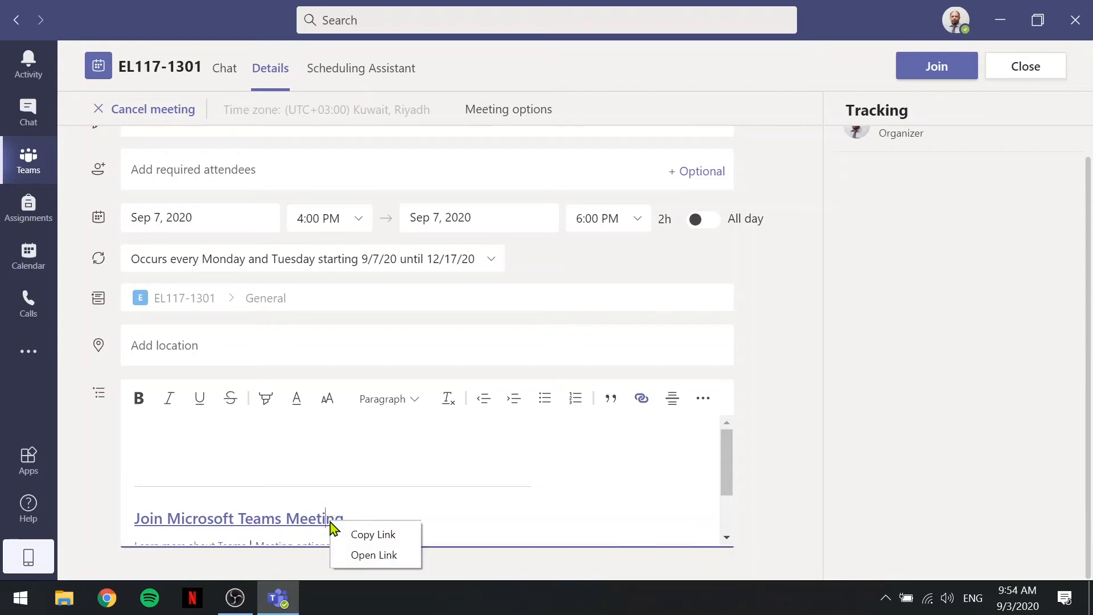
left_click(371, 536)
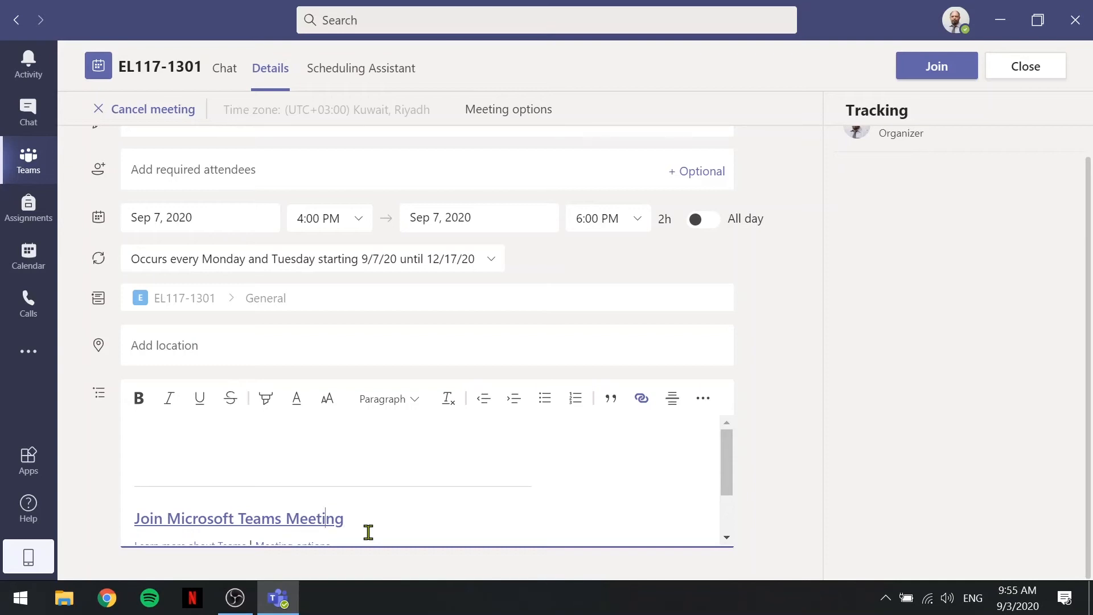
left_click(324, 514)
scroll(763, 413, "up", 1)
scroll(762, 413, "down", 1)
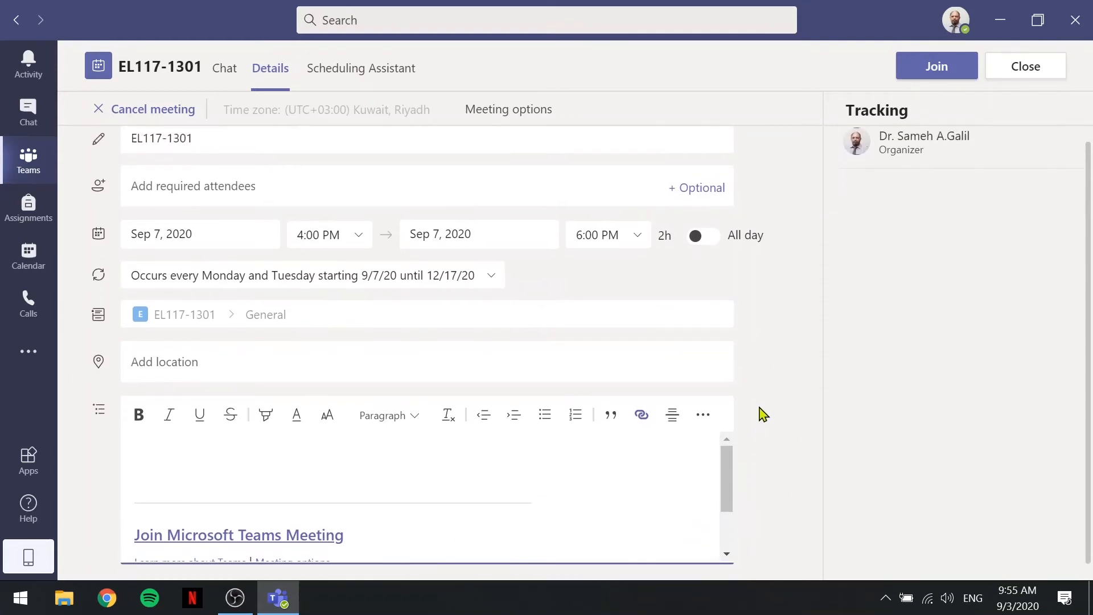
Start joining the EL117-1301 meeting, trying the camera switch and leaving the camera off
left_click(956, 76)
left_click(424, 390)
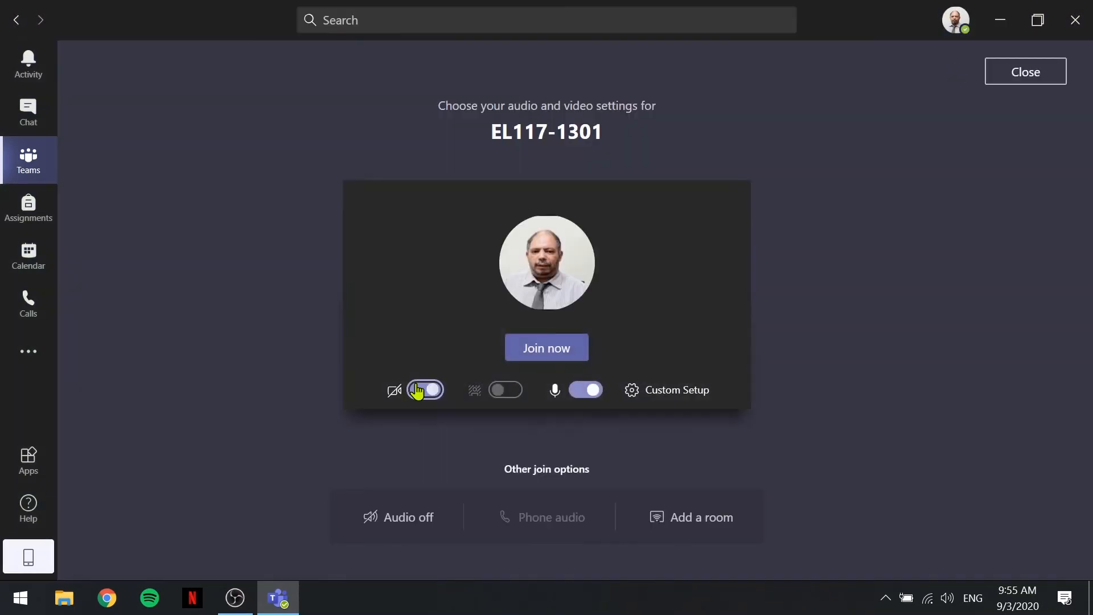
left_click(421, 390)
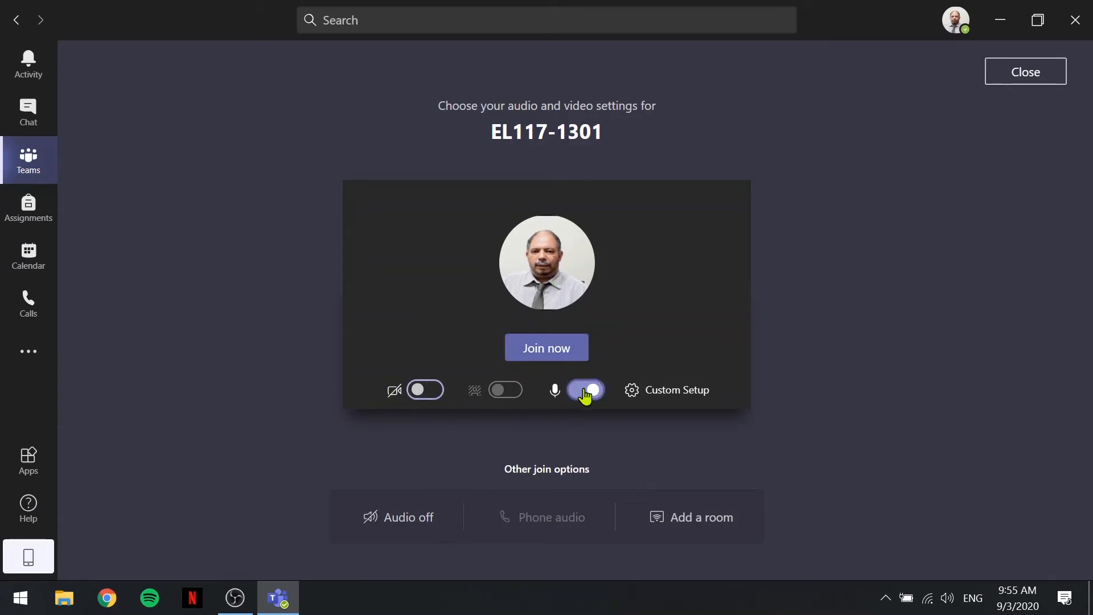
Set the microphone to Microphone Array (Realtek(R) Audio) and the speaker to Speaker/Headphone (Realtek(R) Audio), keep the USB Video Device camera, and join the meeting
left_click(667, 399)
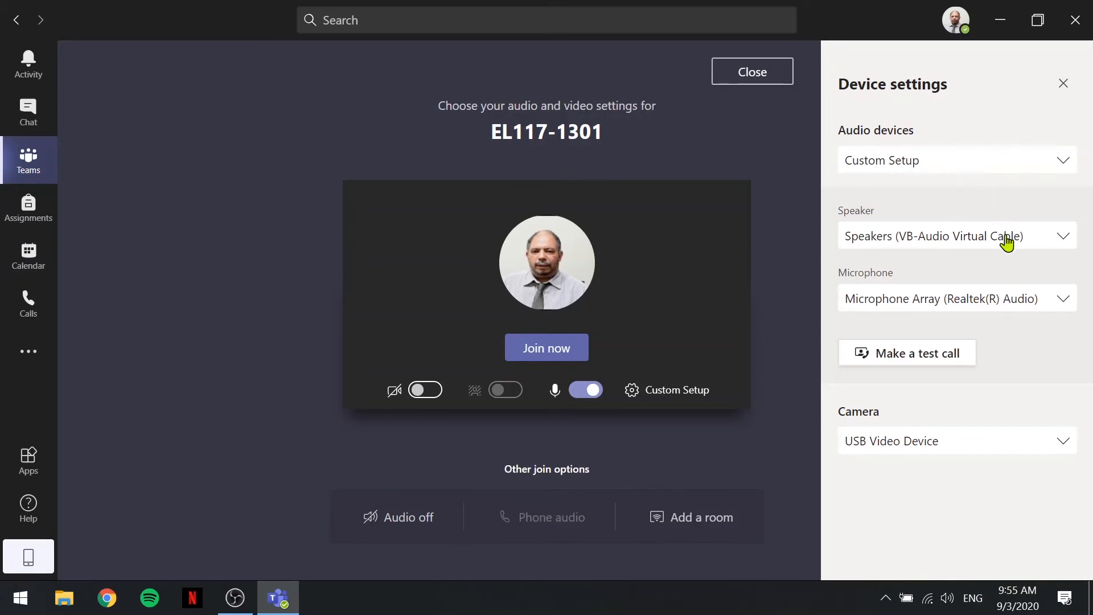
left_click(930, 302)
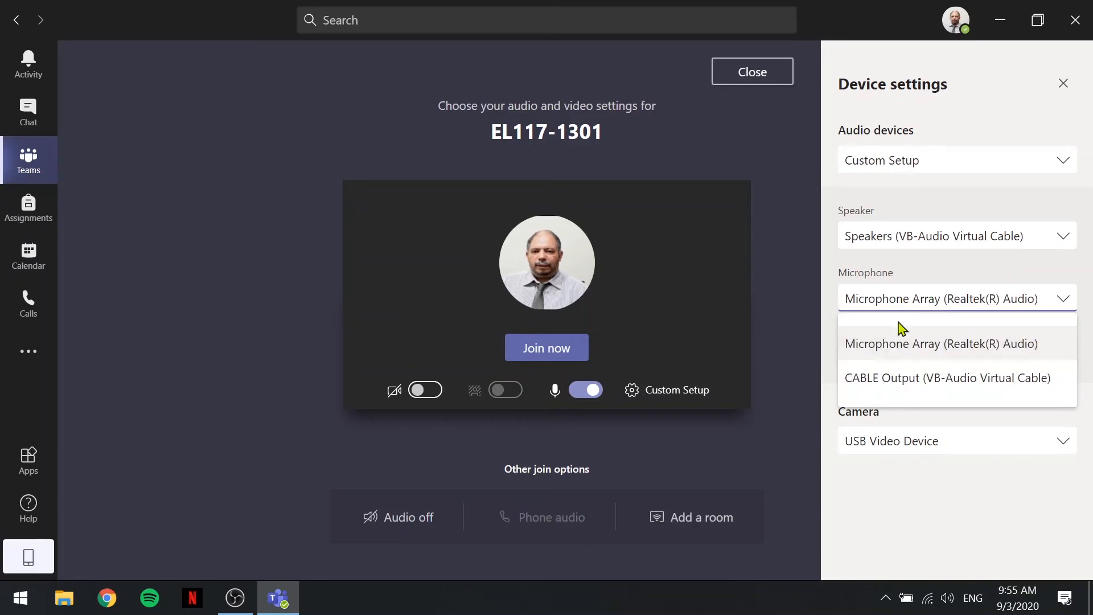
left_click(935, 344)
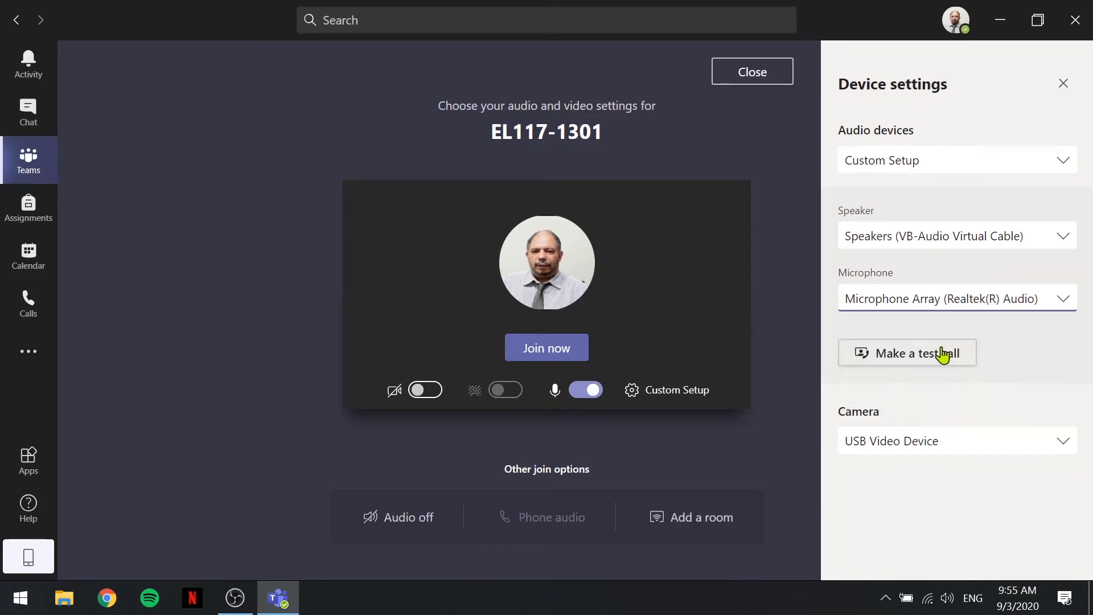
left_click(930, 250)
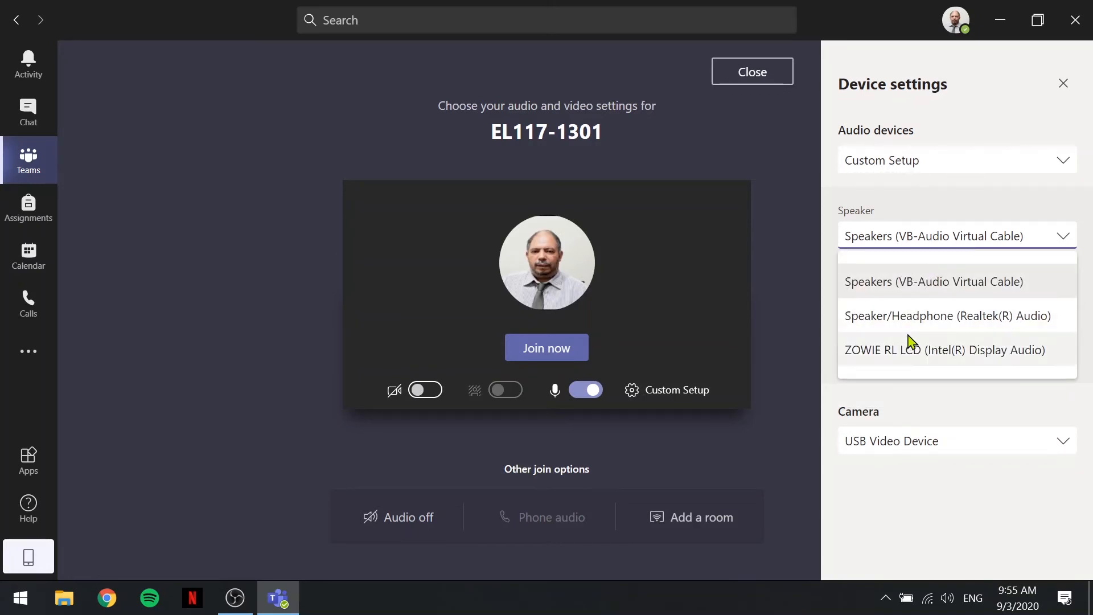
left_click(944, 317)
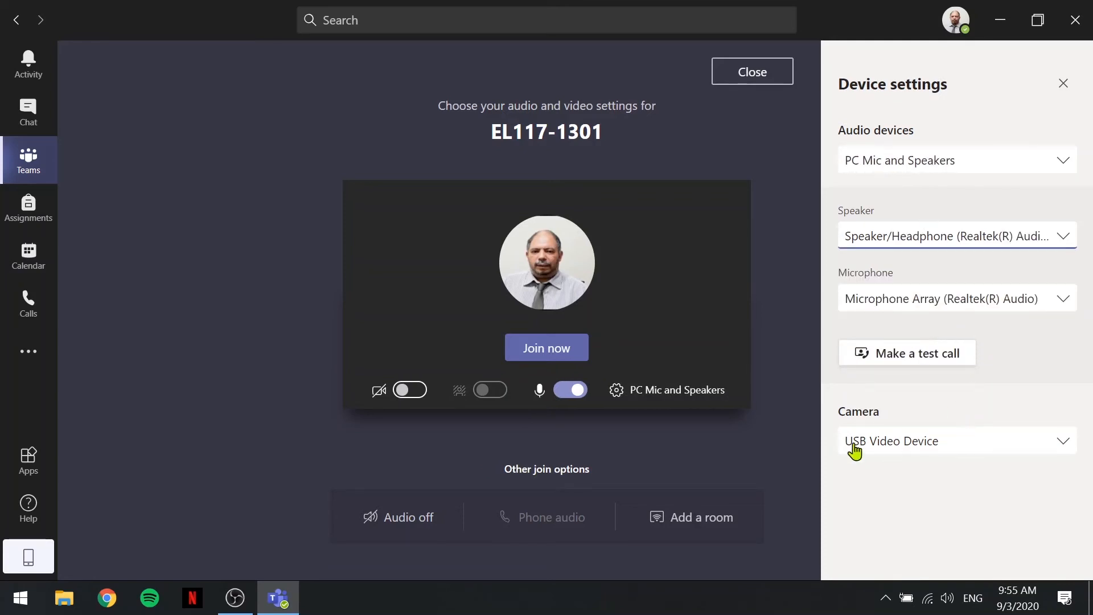
left_click(1050, 452)
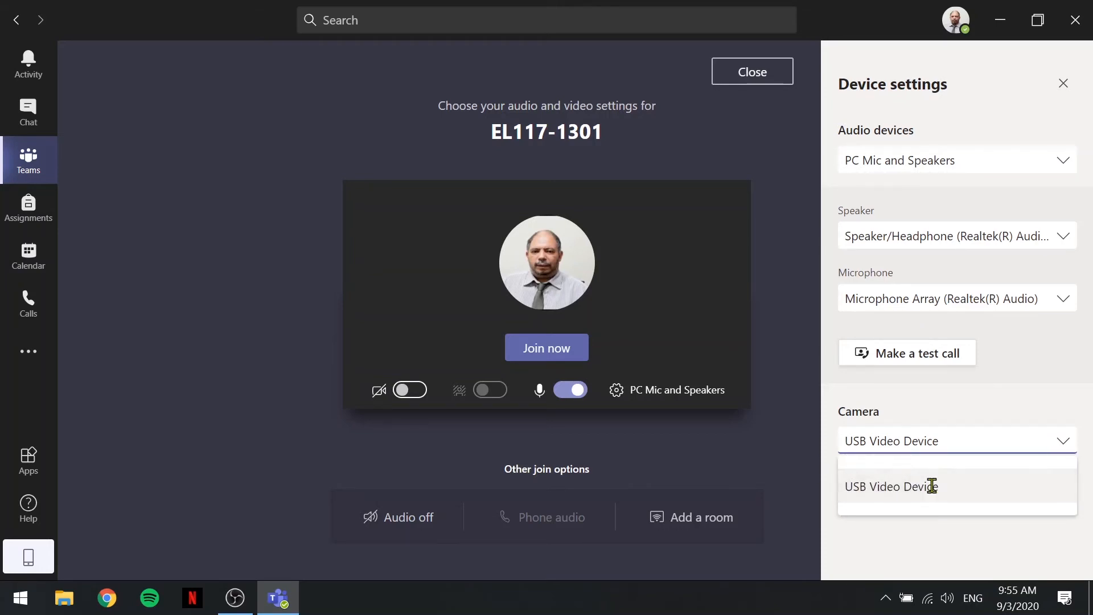
left_click(936, 547)
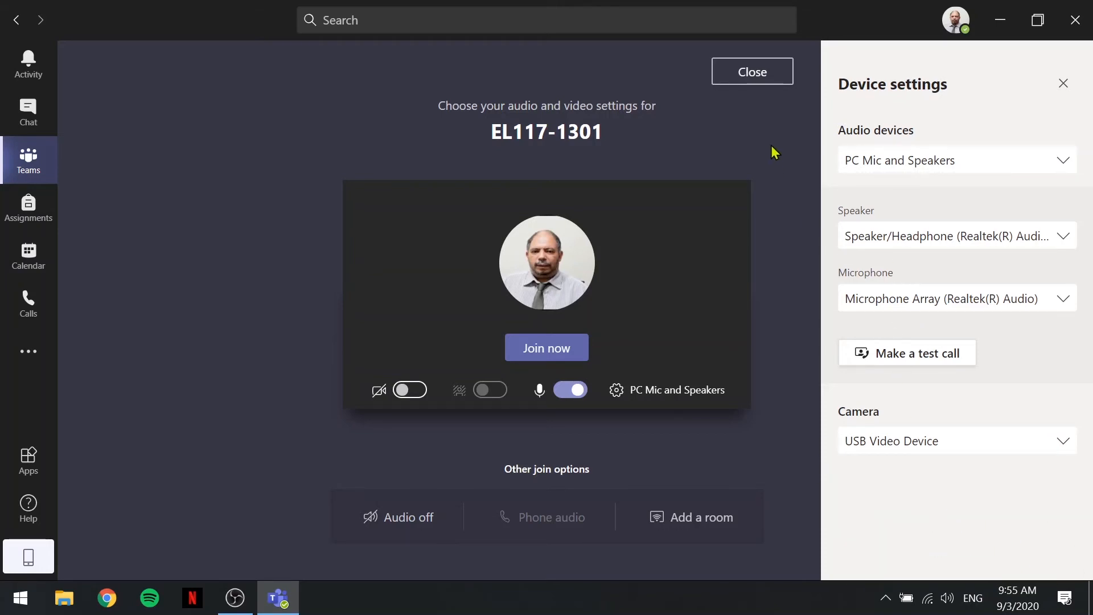
left_click(1063, 85)
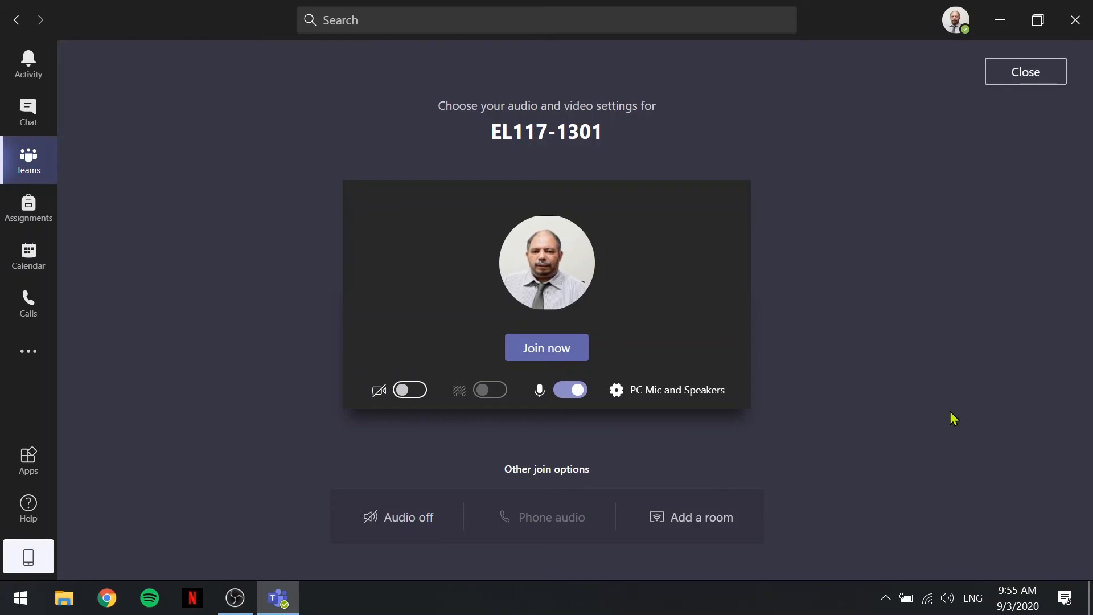
left_click(551, 355)
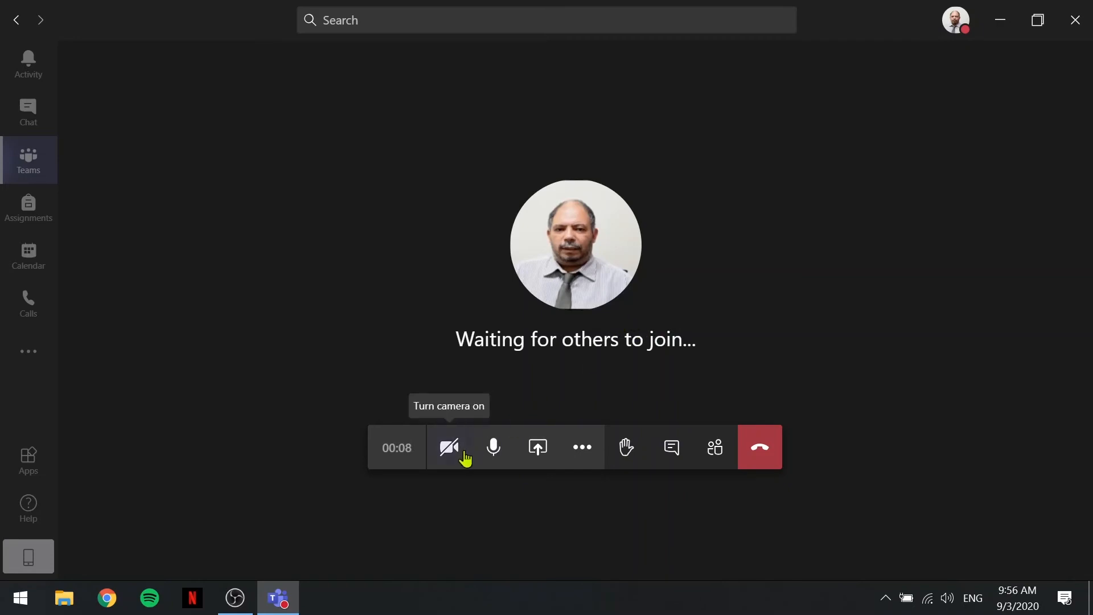
Look over the content sharing options and the participant list of the meeting, closing each again
left_click(536, 450)
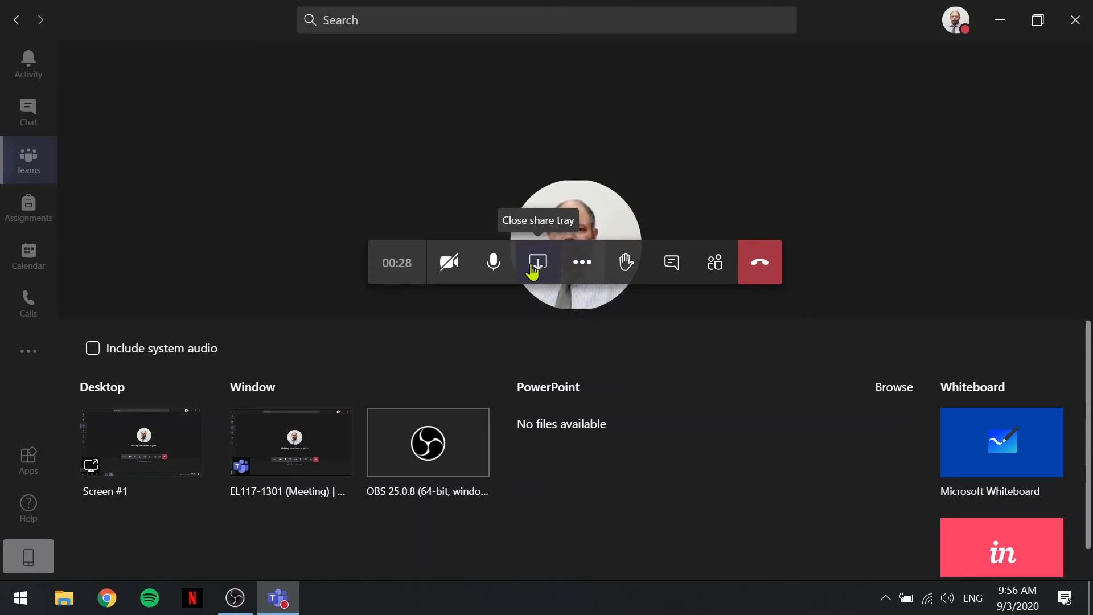
left_click(538, 266)
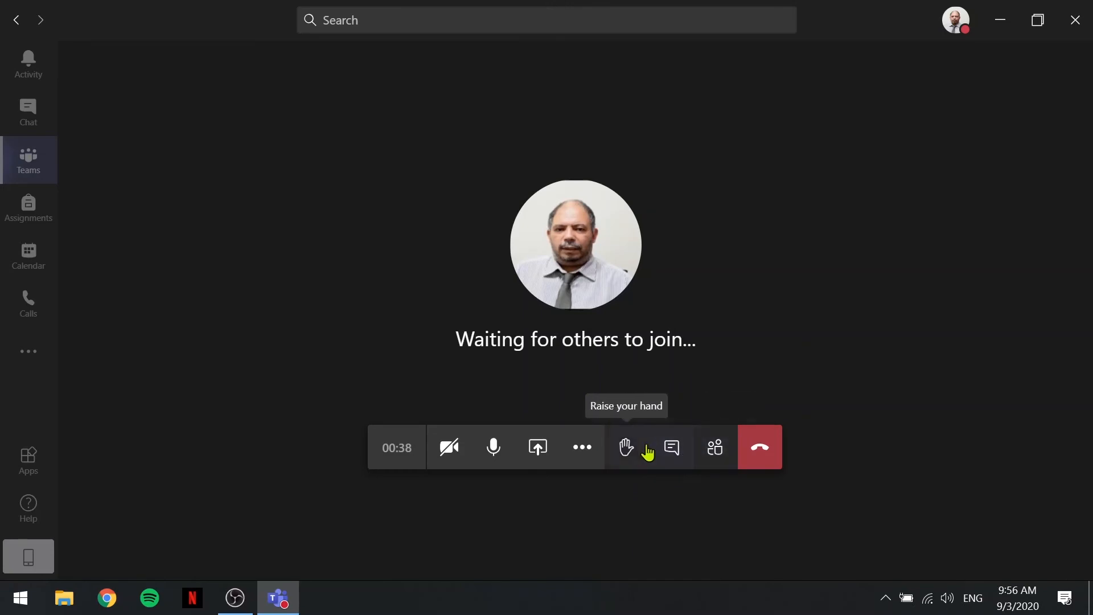
left_click(718, 452)
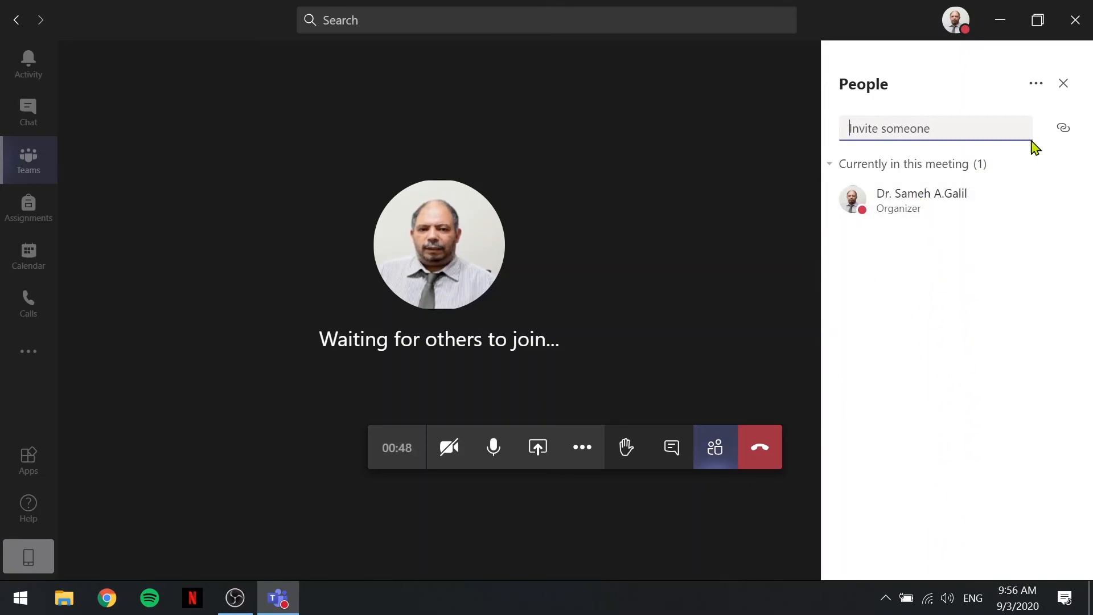
left_click(1062, 85)
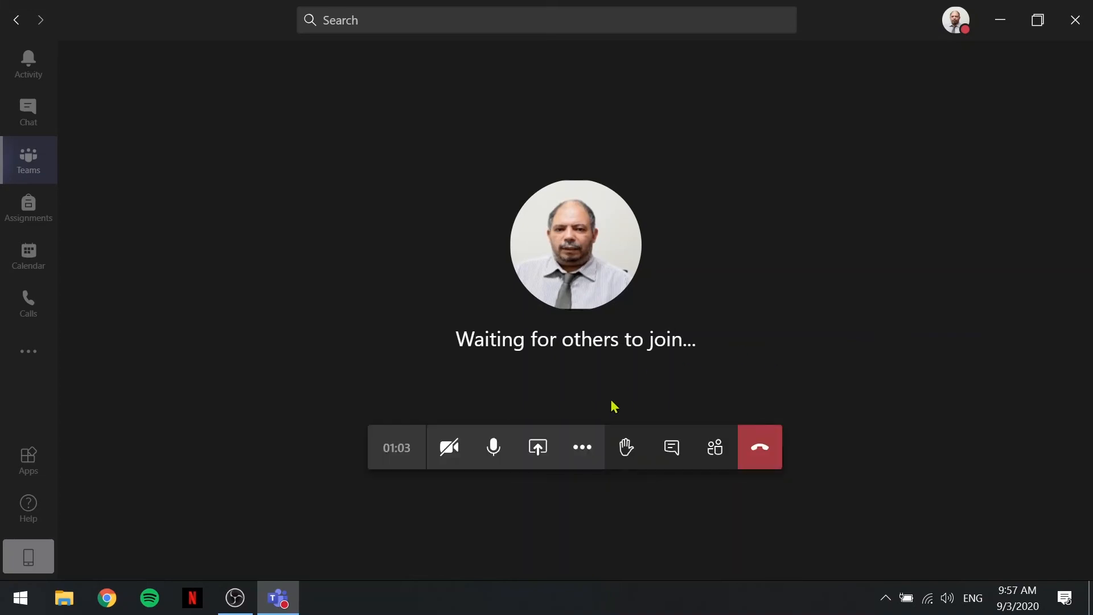
Start recording the EL117-1301 meeting
left_click(589, 448)
left_click(583, 456)
left_click(586, 455)
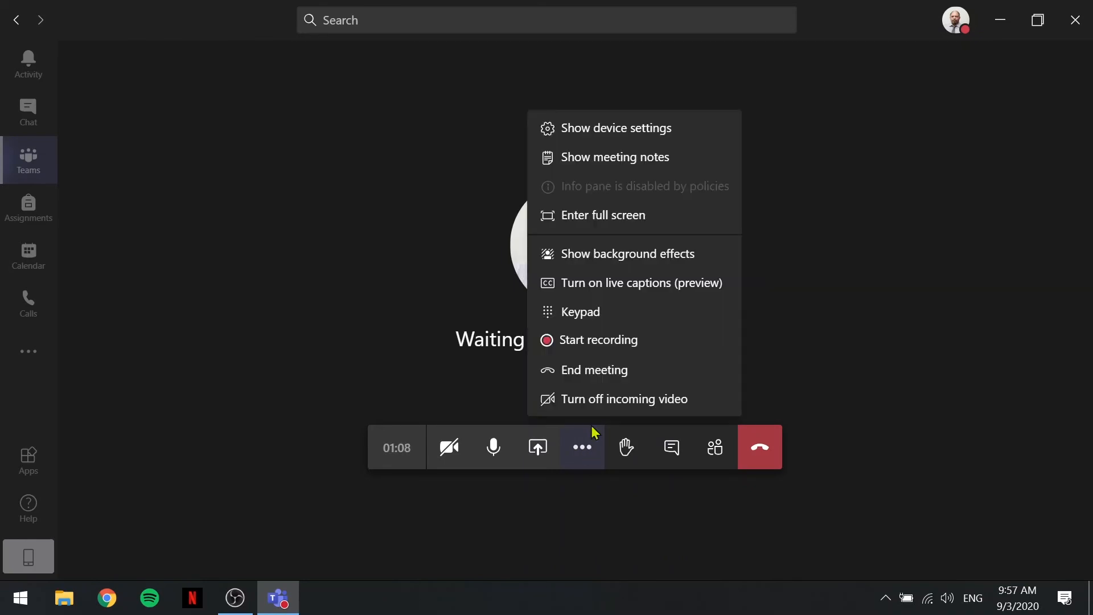
left_click(584, 343)
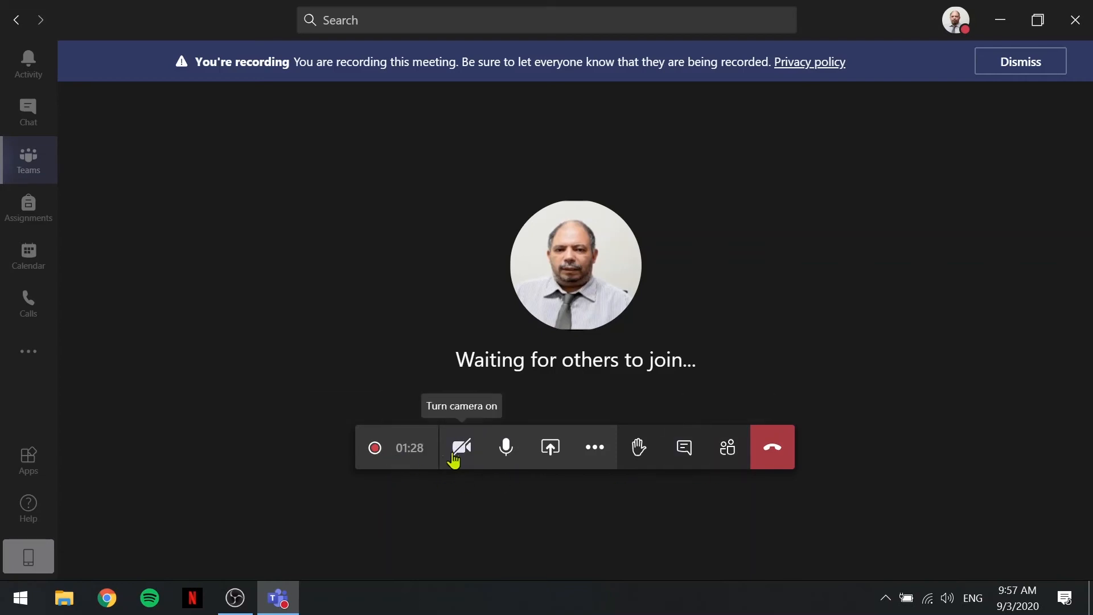
Stop recording the EL117-1301 meeting and confirm the stop
left_click(596, 449)
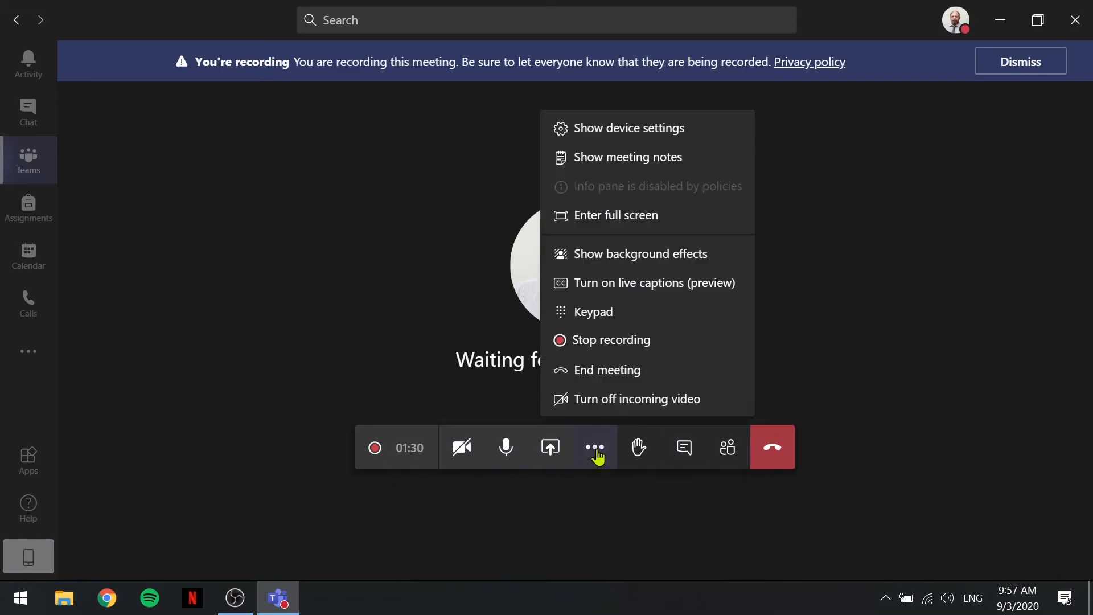
left_click(597, 349)
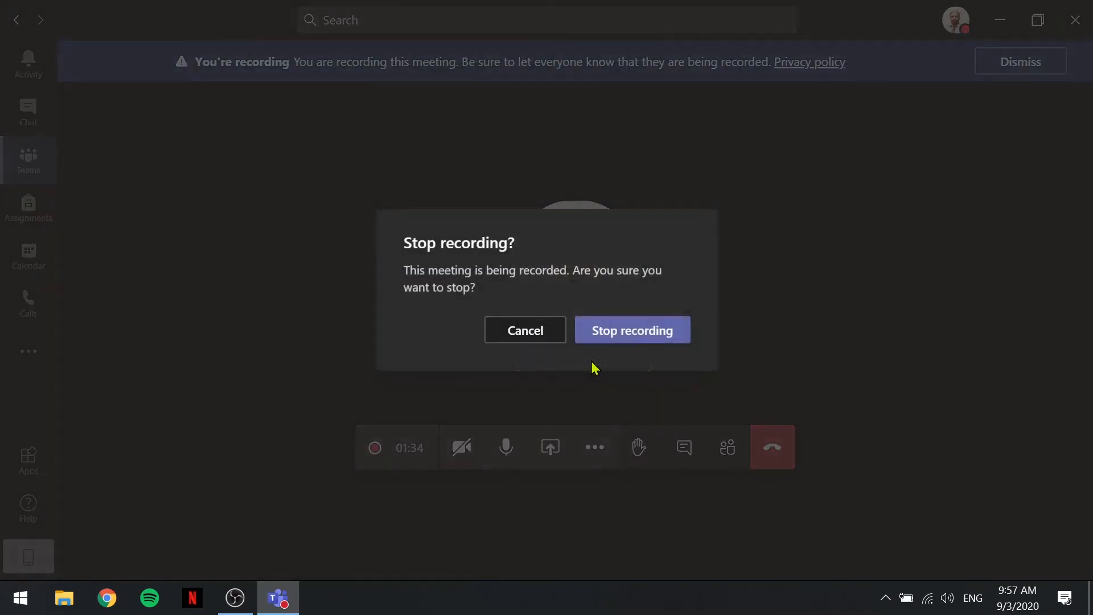
left_click(645, 336)
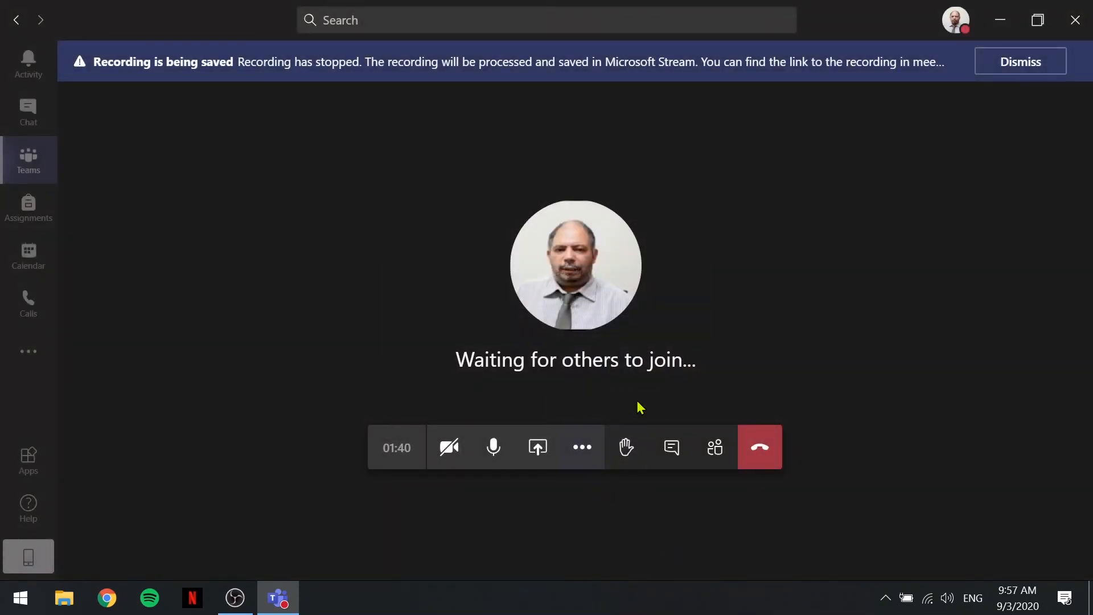
Examine the recording entry in the meeting chat and the recording option among the additional meeting actions, closing each again
left_click(673, 448)
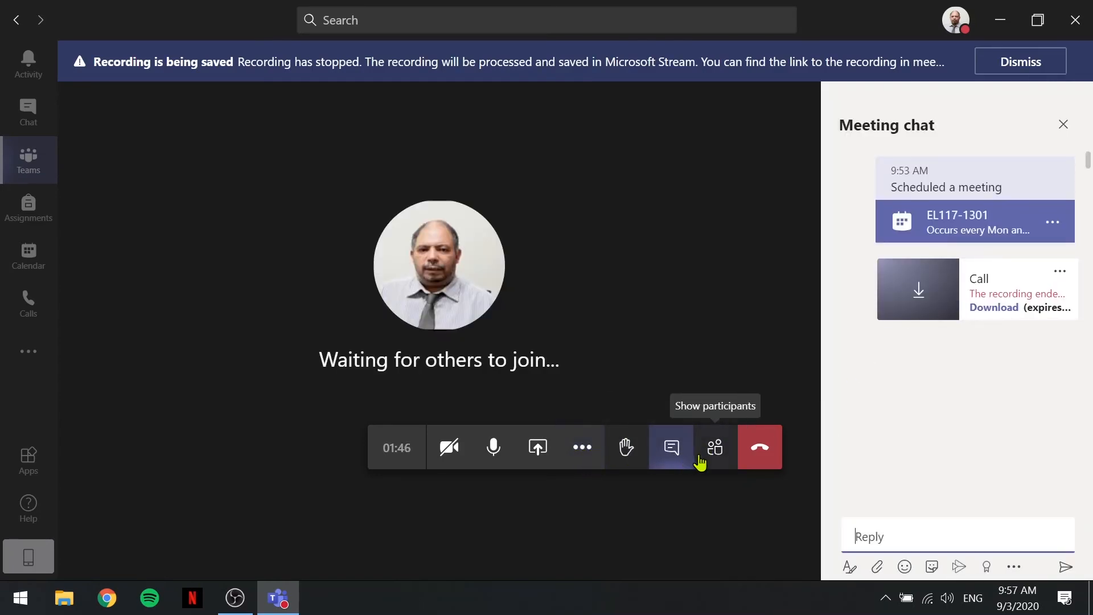
left_click(671, 450)
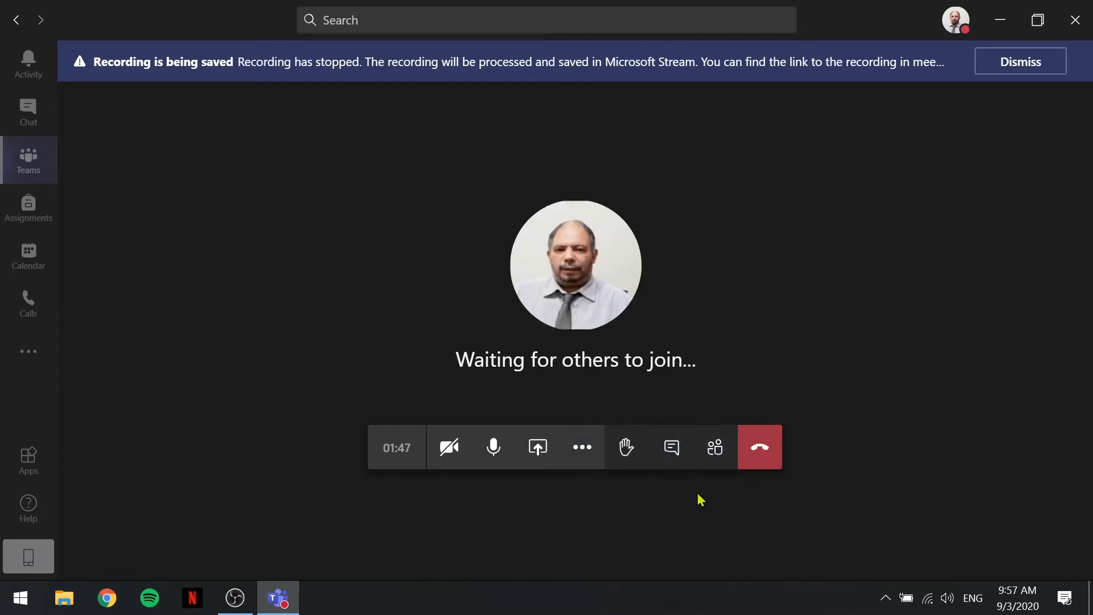
left_click(679, 457)
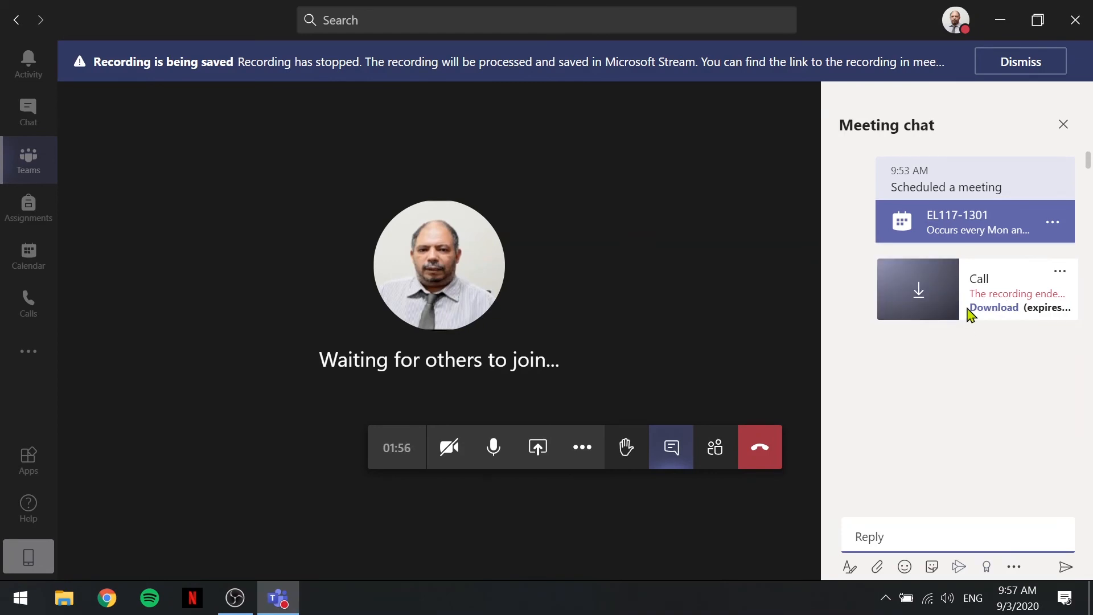
left_click(672, 449)
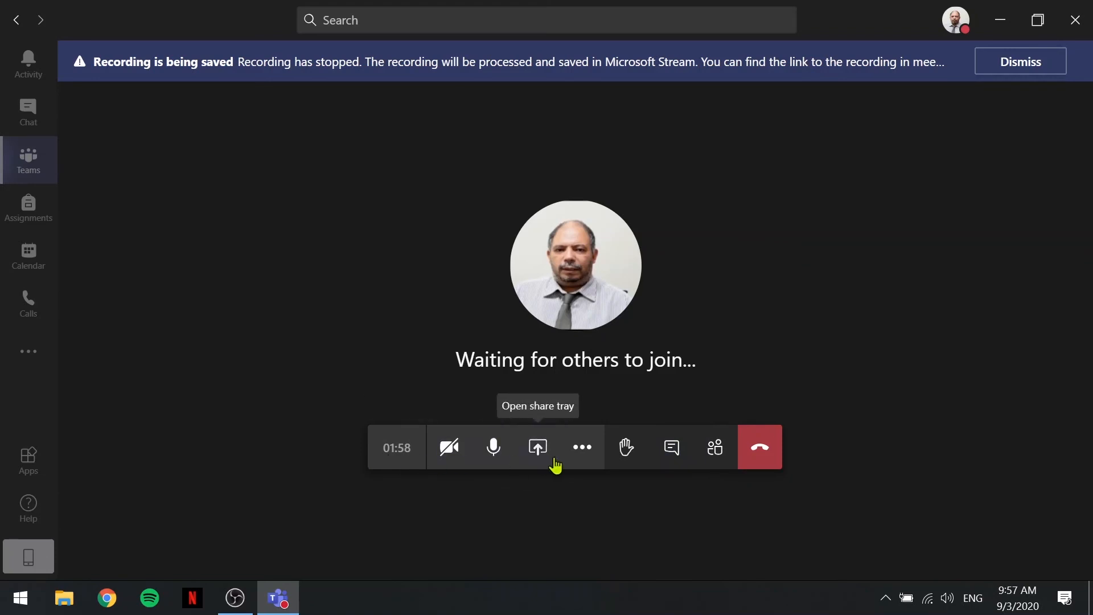
left_click(582, 452)
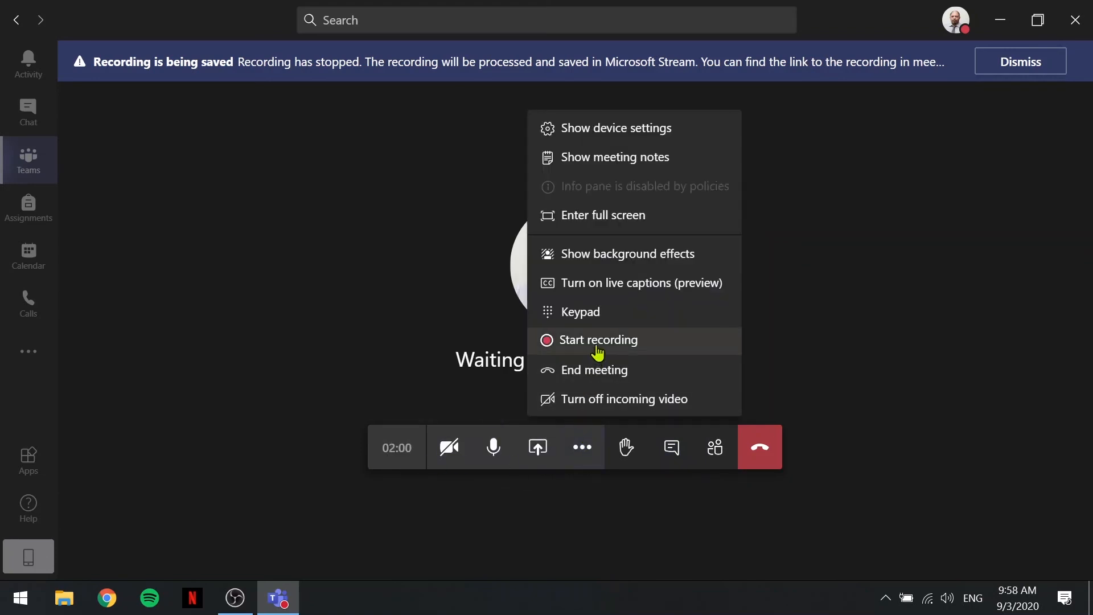
left_click(589, 447)
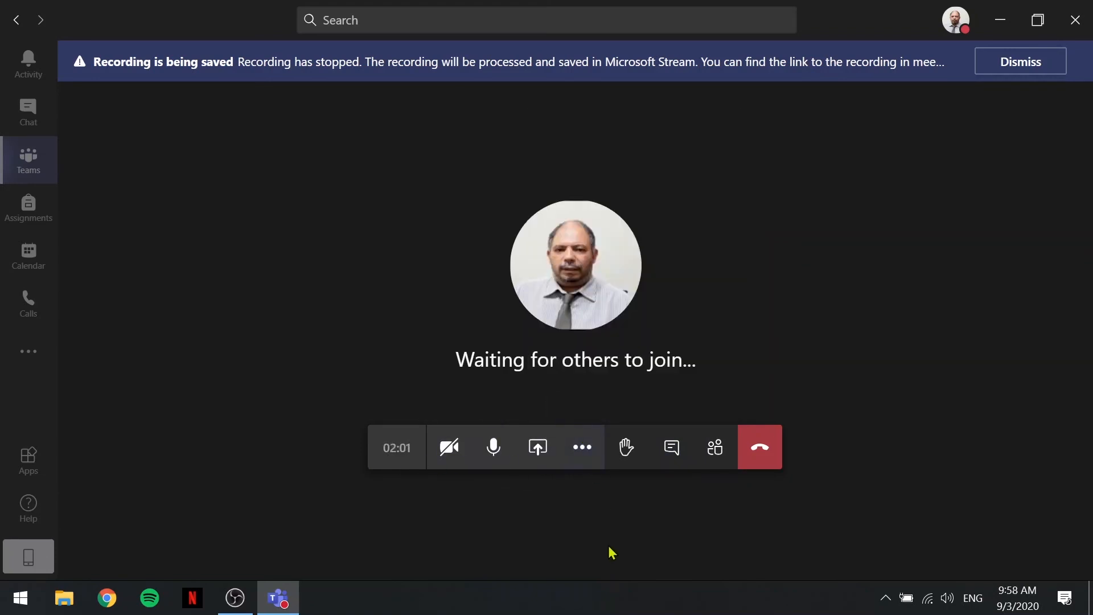
left_click(585, 458)
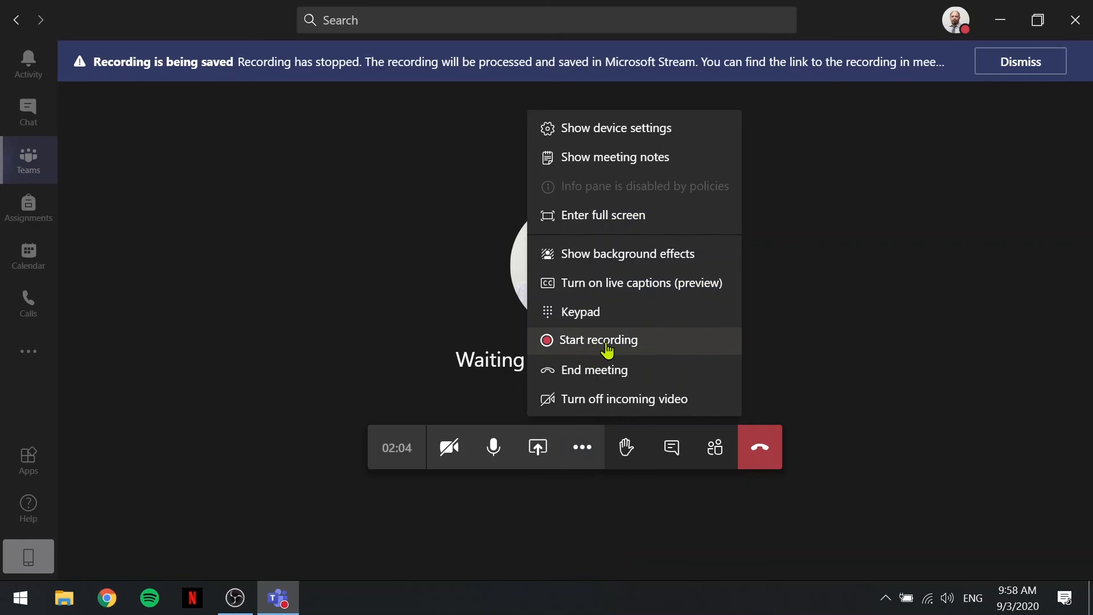
left_click(583, 453)
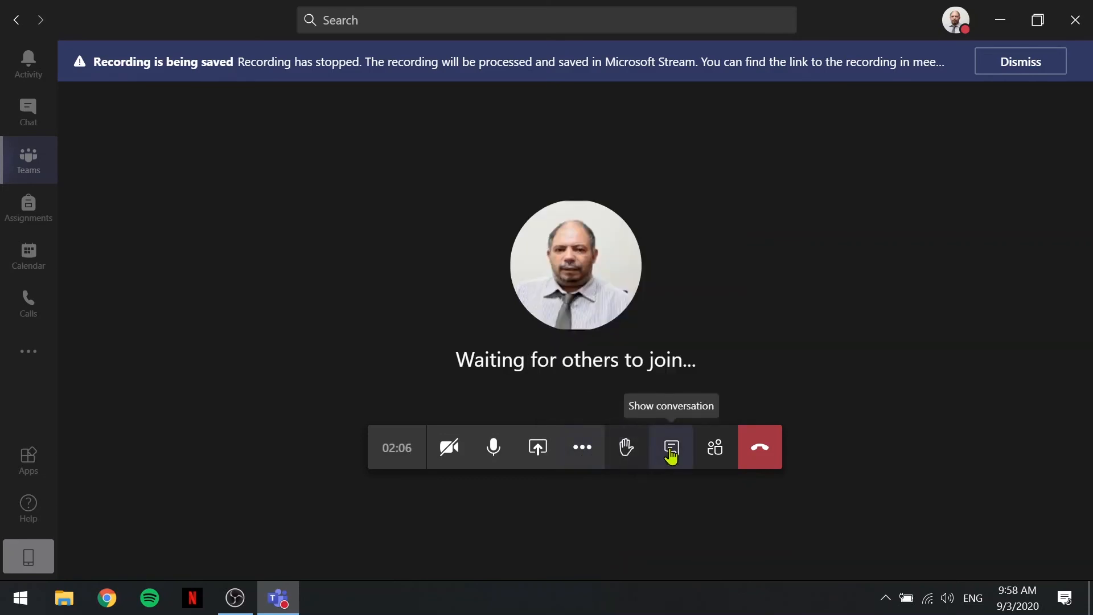
Download the recording from the meeting chat, close the chat, and leave the meeting
left_click(671, 458)
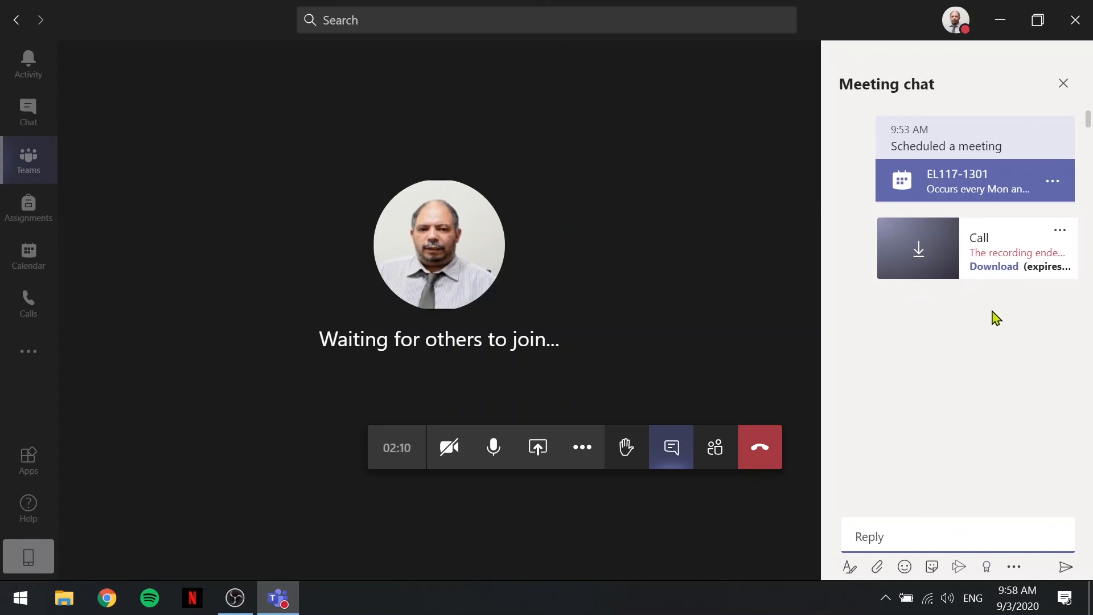
left_click(994, 269)
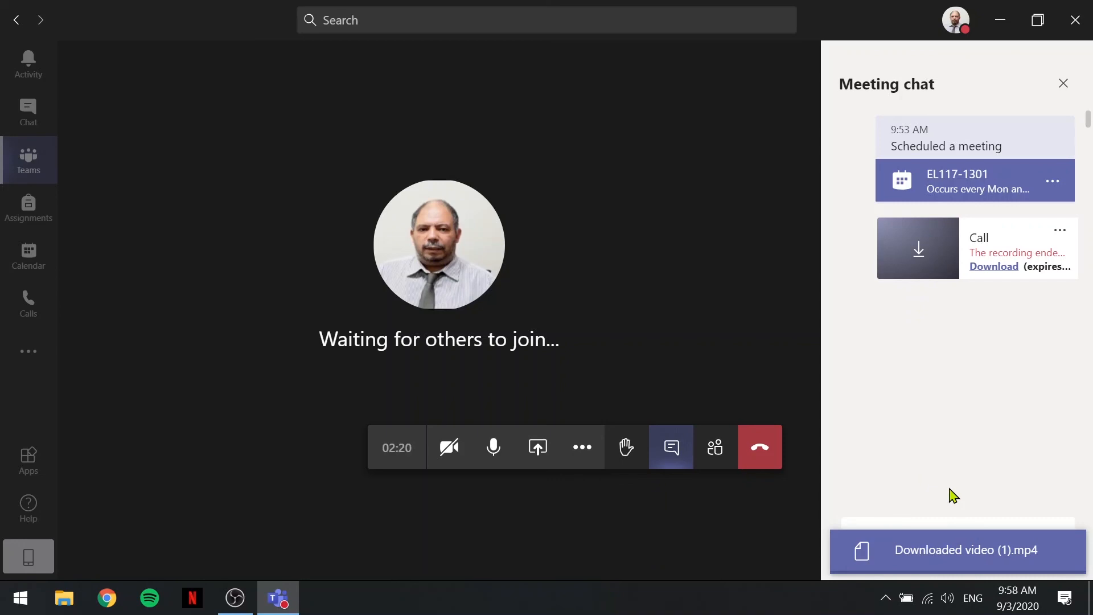
left_click(1063, 83)
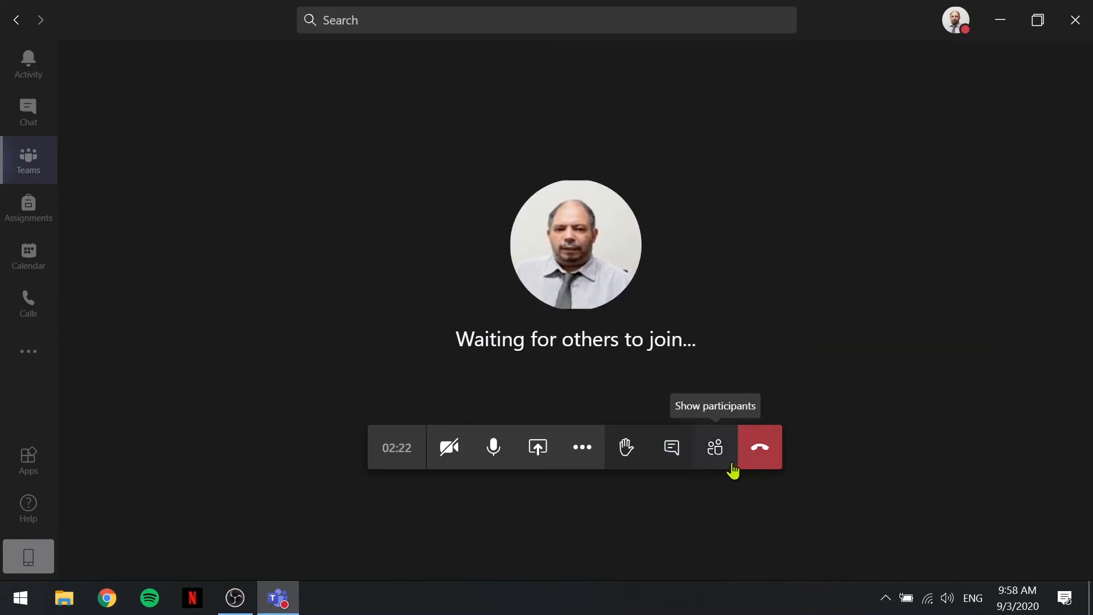
left_click(760, 452)
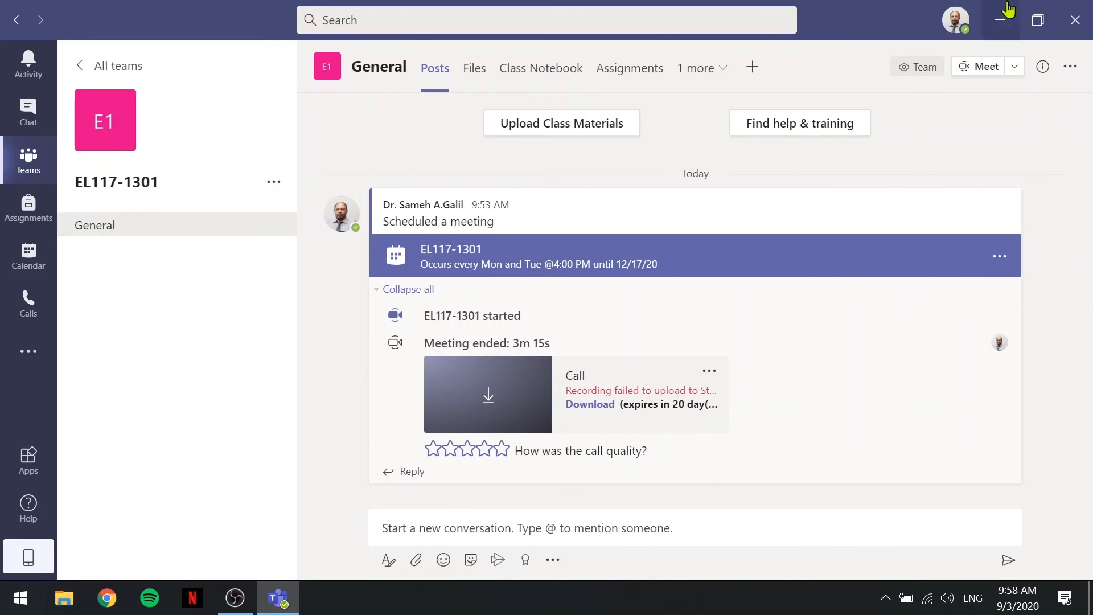
Minimize the meeting app and open the Downloads folder in a maximized File Explorer window
left_click(1000, 20)
double_click(28, 201)
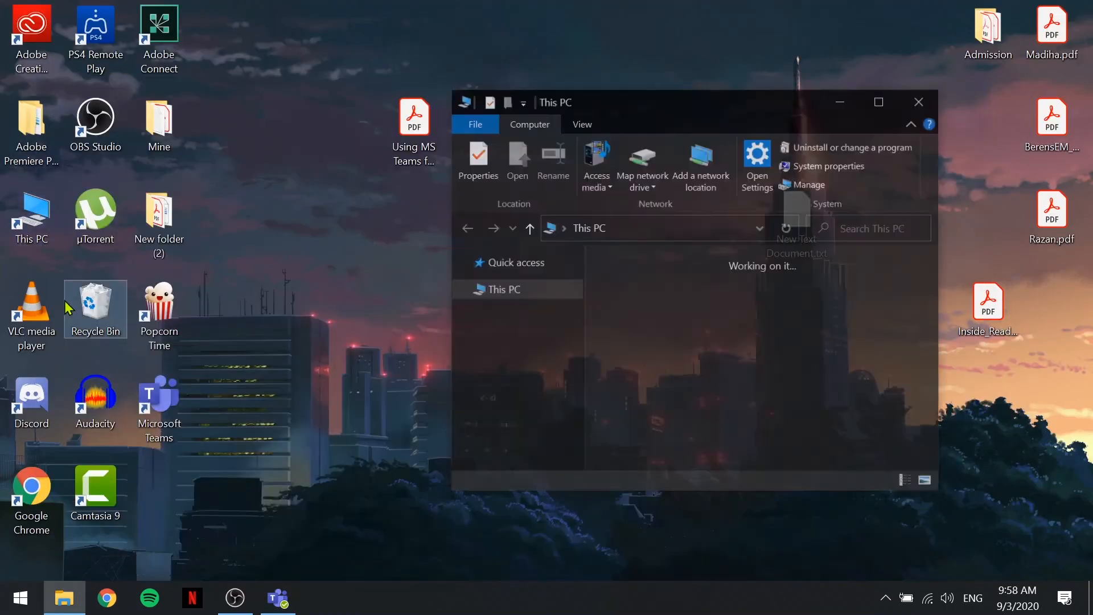
left_click(884, 102)
left_click(20, 219)
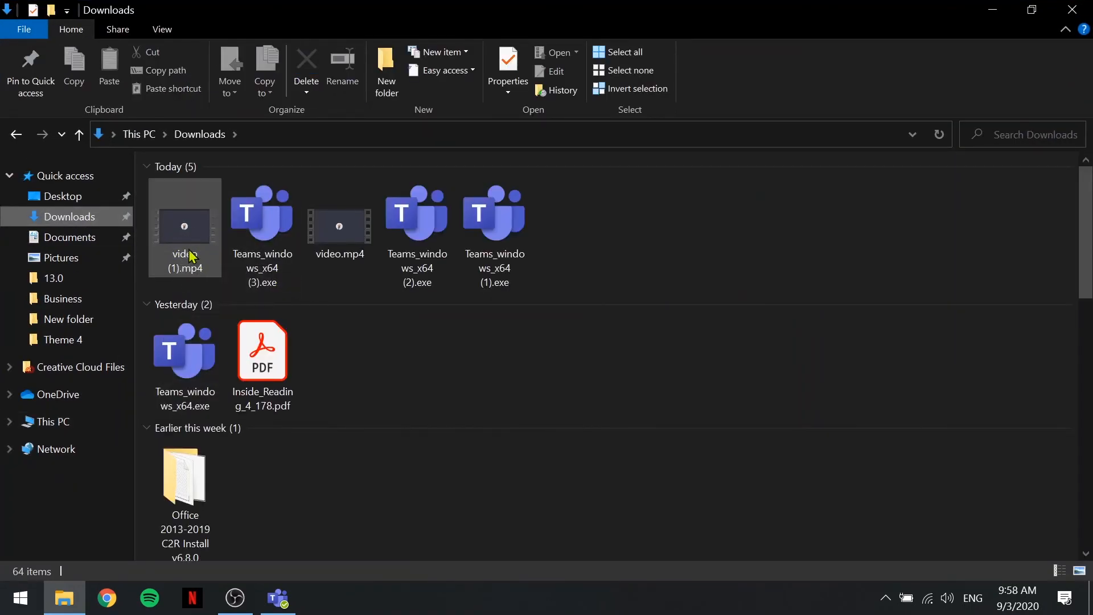
left_click(197, 265)
right_click(196, 266)
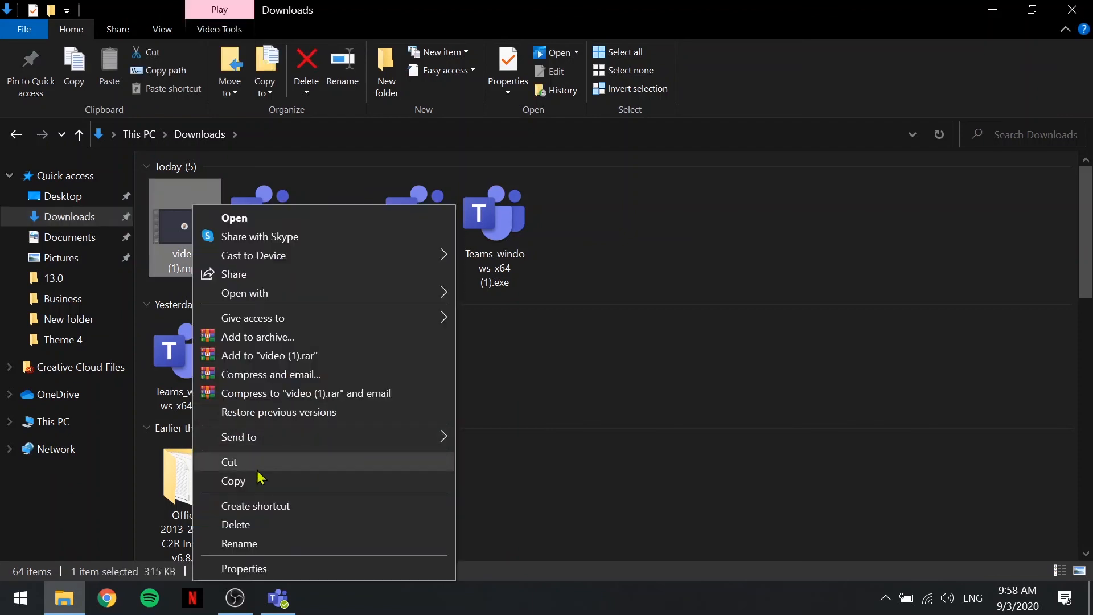
left_click(621, 261)
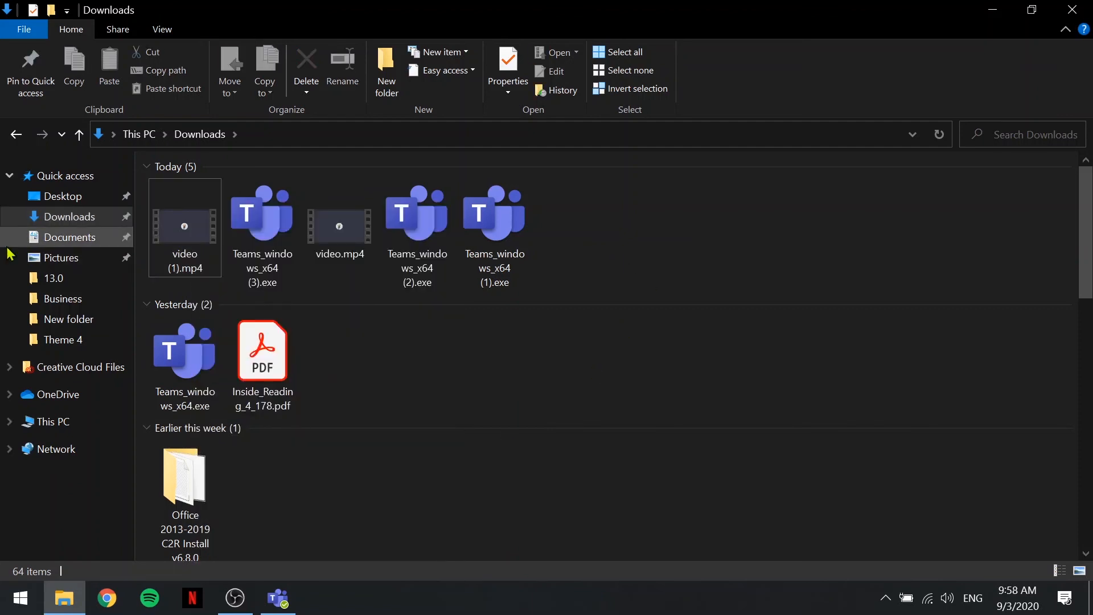
Play the downloaded recording video (1).mp4, pause it, and close the player
double_click(184, 251)
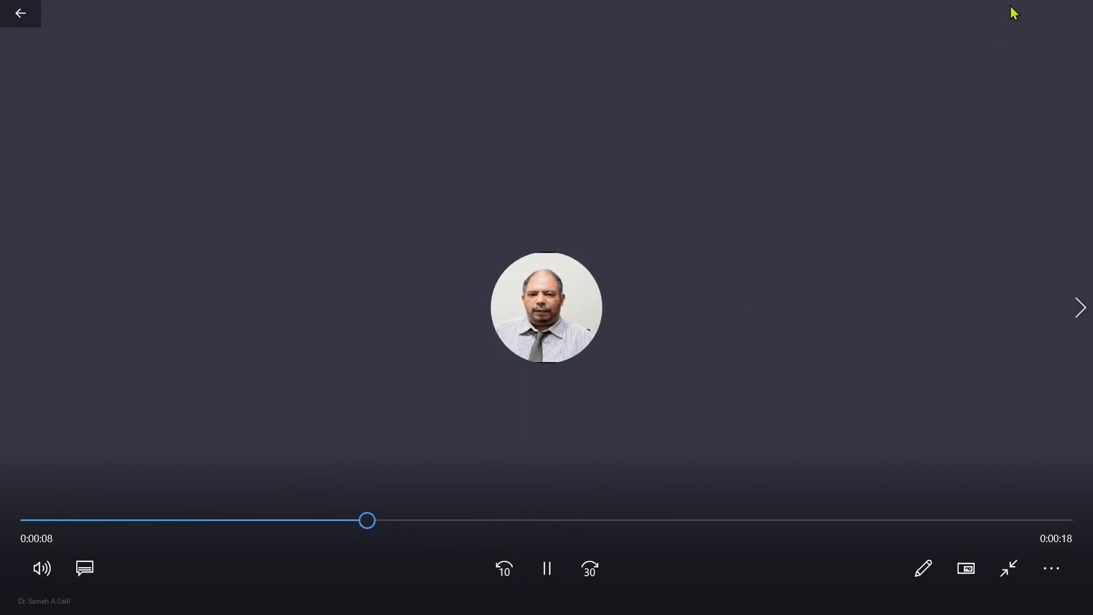
left_click(564, 570)
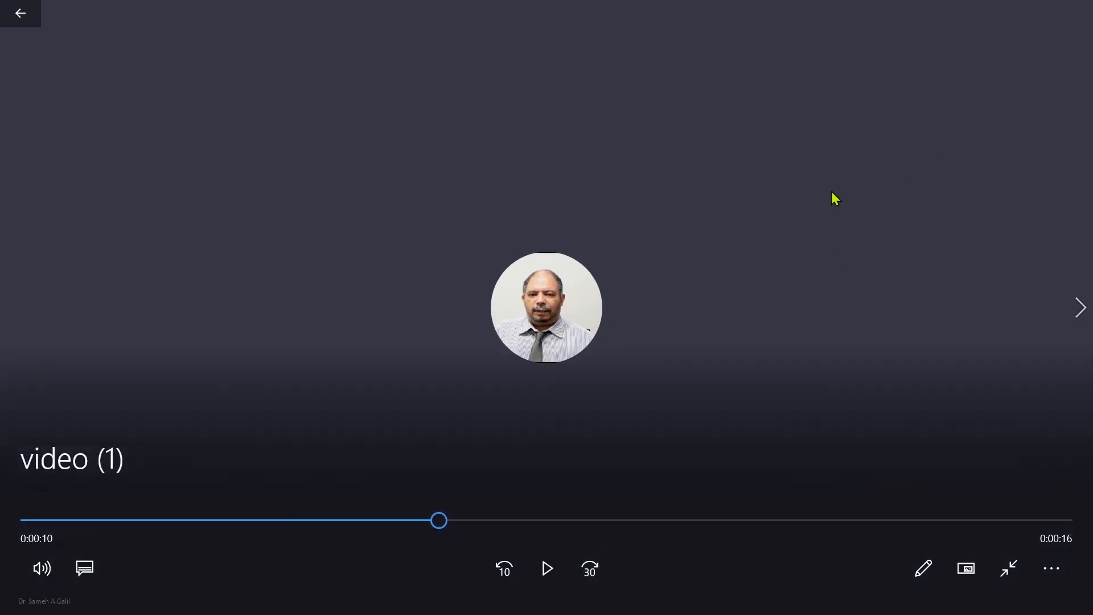
left_click(1073, 8)
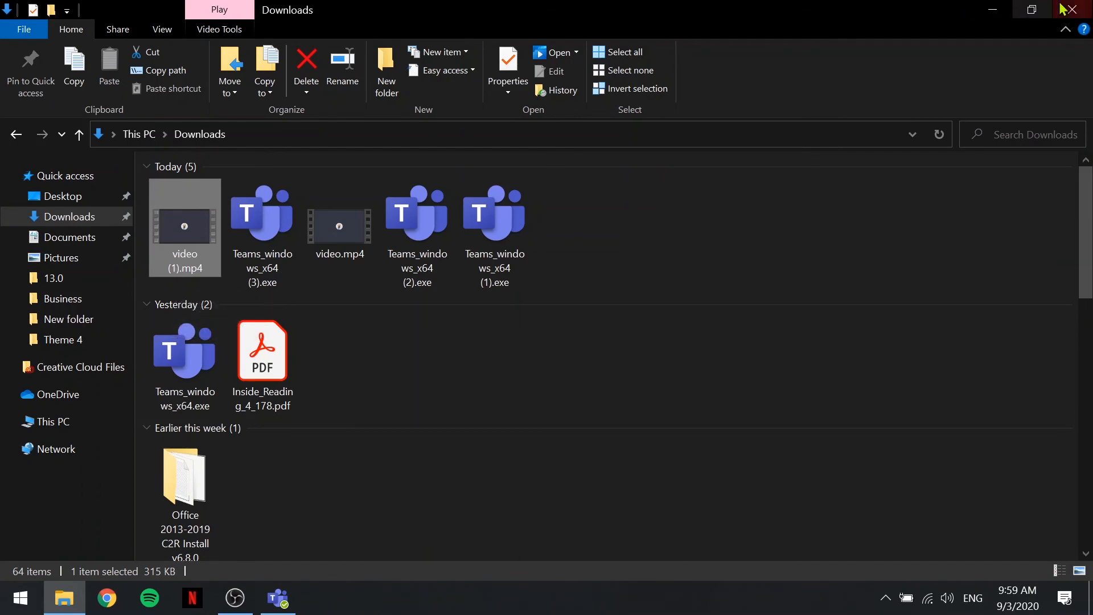
Minimize File Explorer, switch back to Microsoft Teams, and begin a new conversation in the General channel of EL117-1301
left_click(993, 10)
left_click(278, 598)
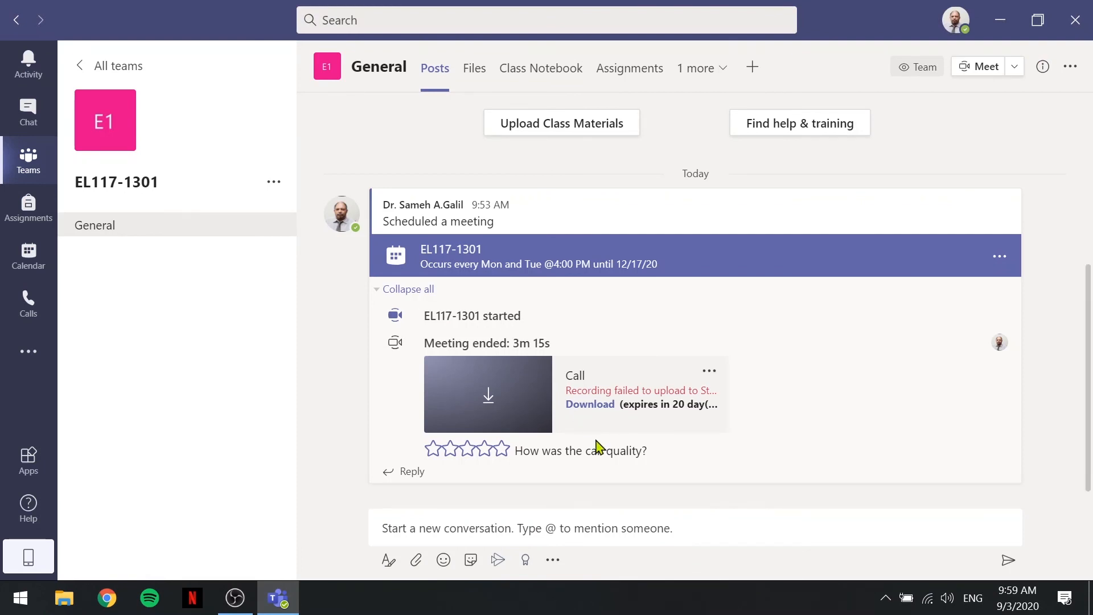
left_click(566, 528)
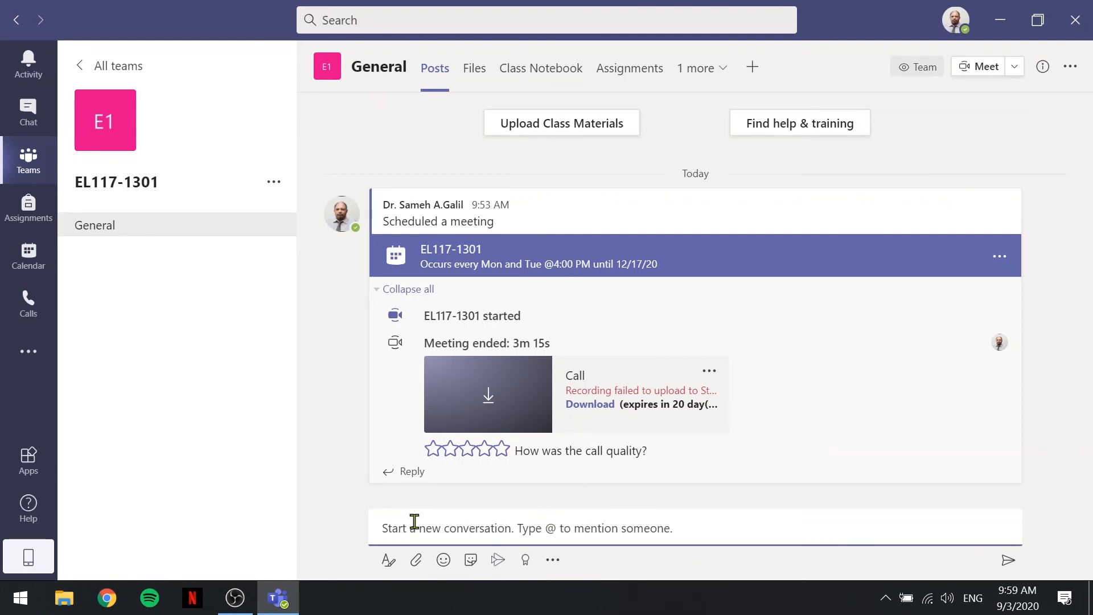